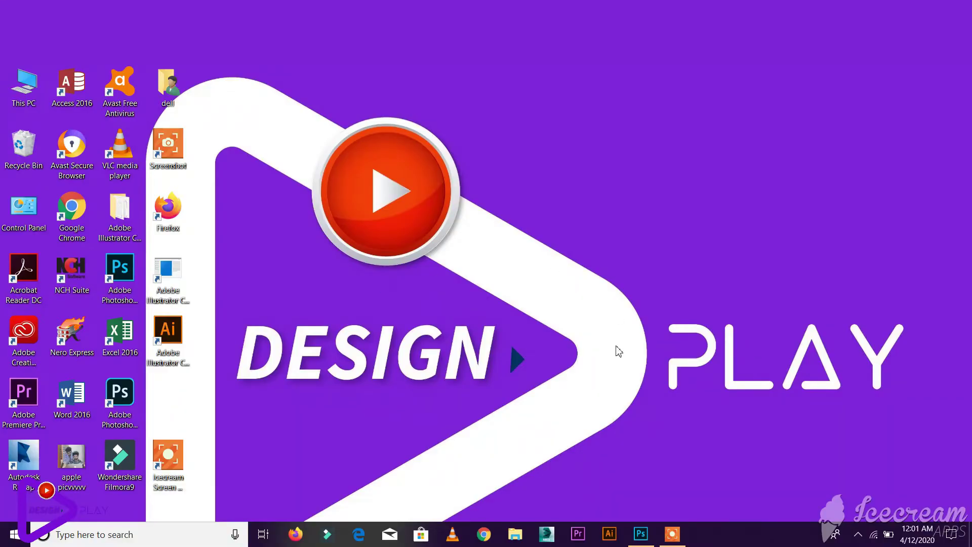
# Step: Browse in File Explorer to the images folder inside design play on Local Disk (F:) to view the pizza poster assets
pyautogui.click(514, 536)
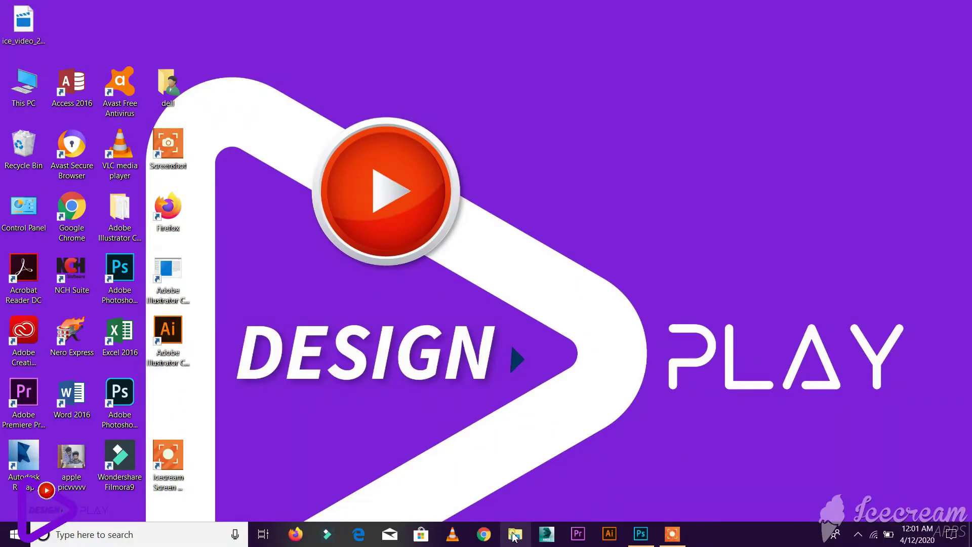
pyautogui.scroll(-1, 97, 481)
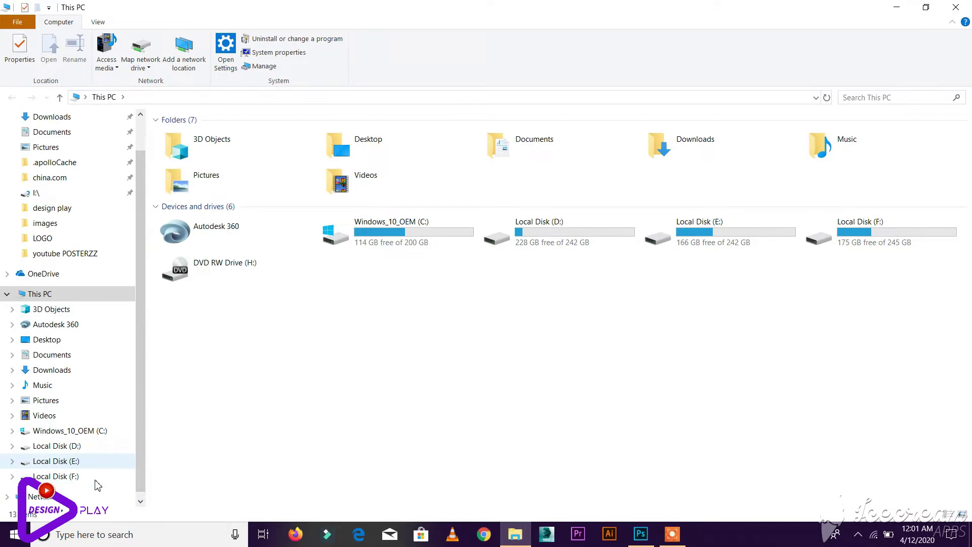
pyautogui.click(74, 479)
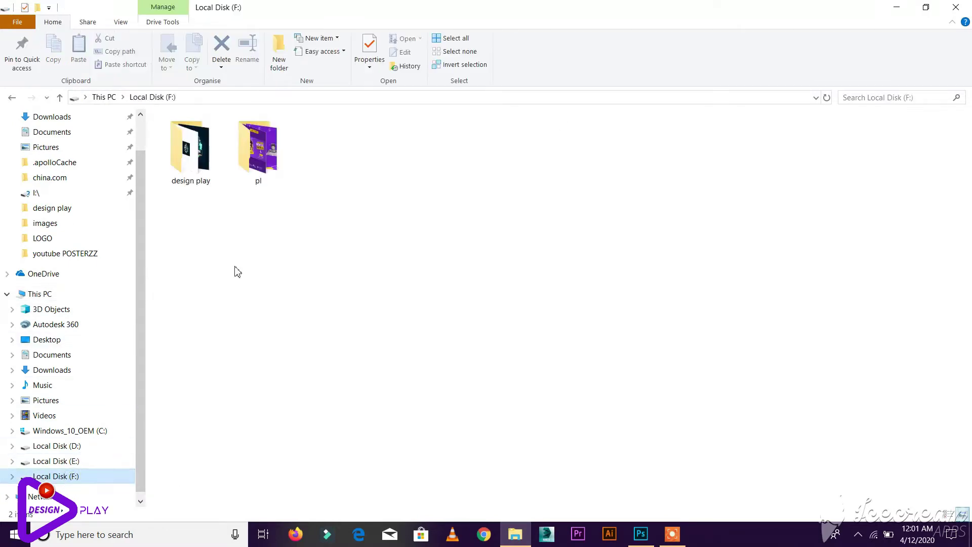
pyautogui.doubleClick(202, 181)
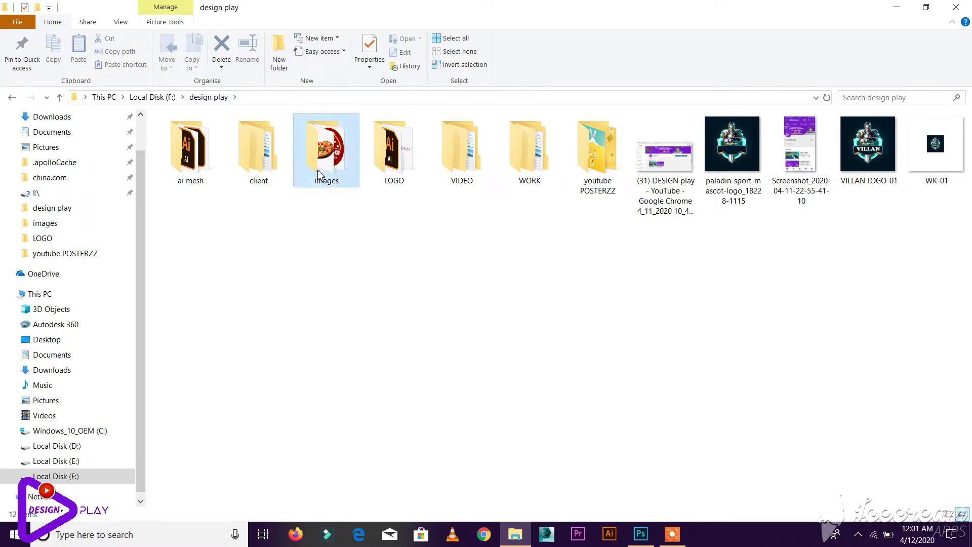
pyautogui.doubleClick(324, 152)
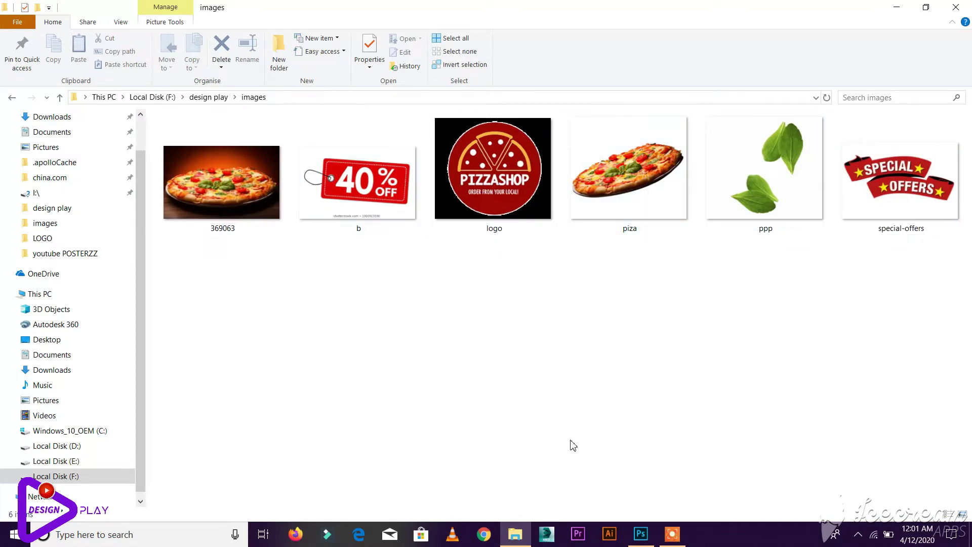
# Step: Switch to Photoshop and create a new document 2250 pixels wide and 3300 pixels high
pyautogui.click(641, 535)
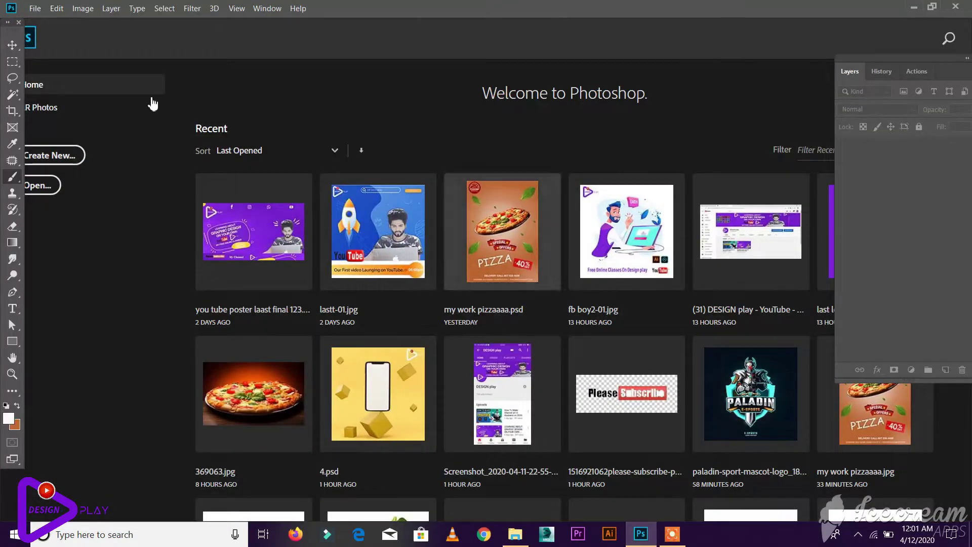
pyautogui.click(35, 8)
pyautogui.click(51, 24)
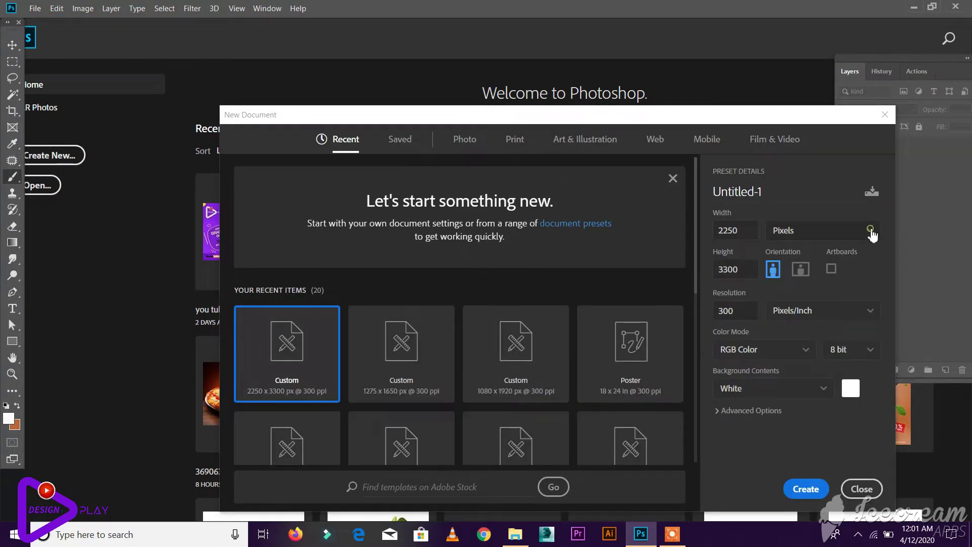
pyautogui.click(871, 232)
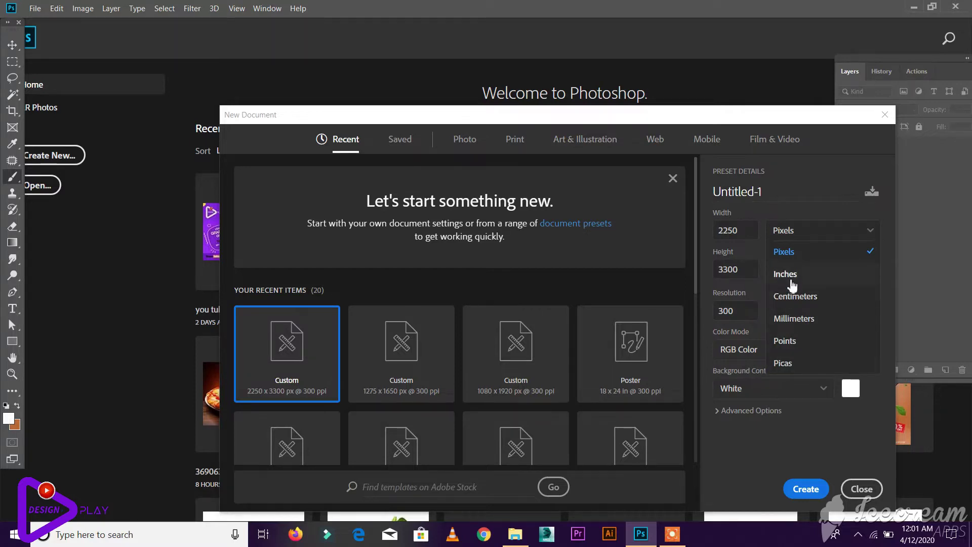
pyautogui.click(792, 253)
pyautogui.doubleClick(741, 233)
pyautogui.write('22')
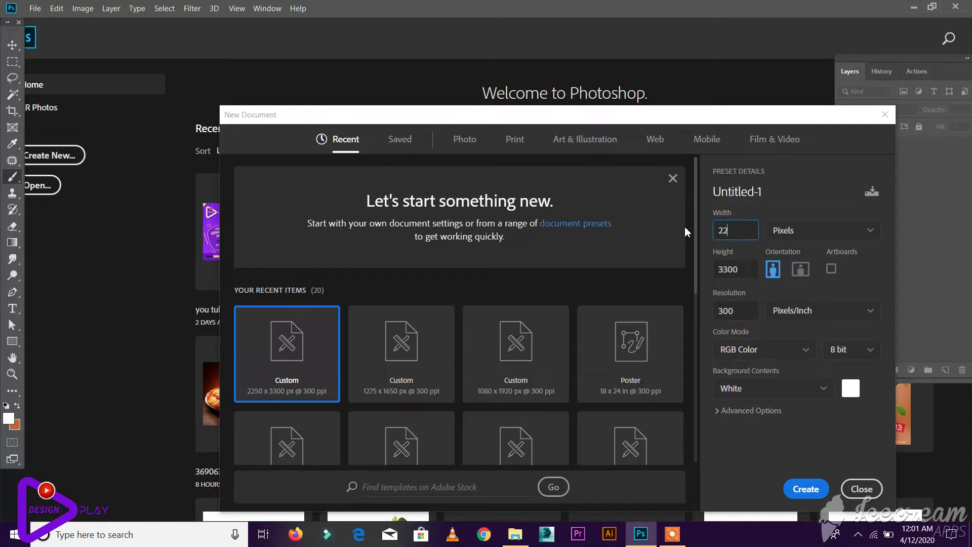
pyautogui.write('50')
pyautogui.press('Tab')
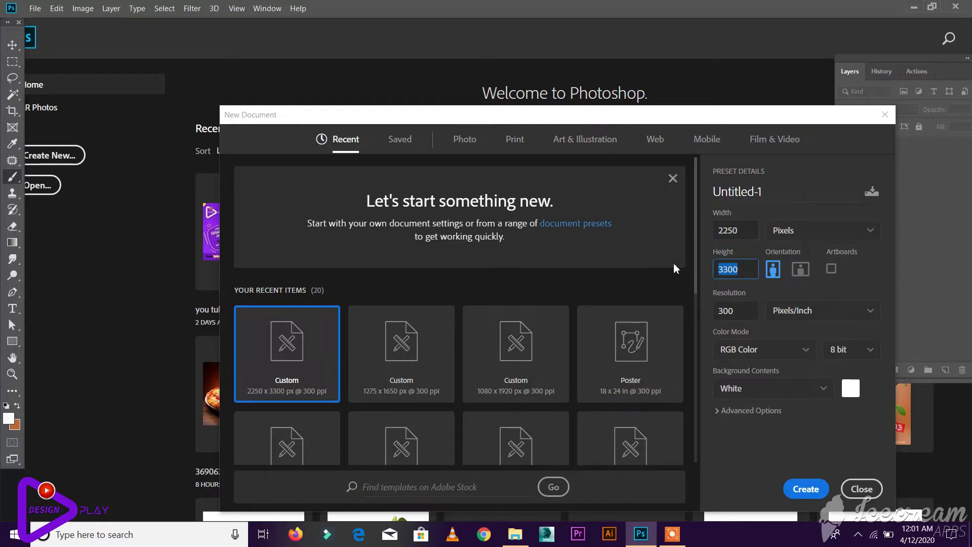
pyautogui.write('3300')
pyautogui.click(805, 488)
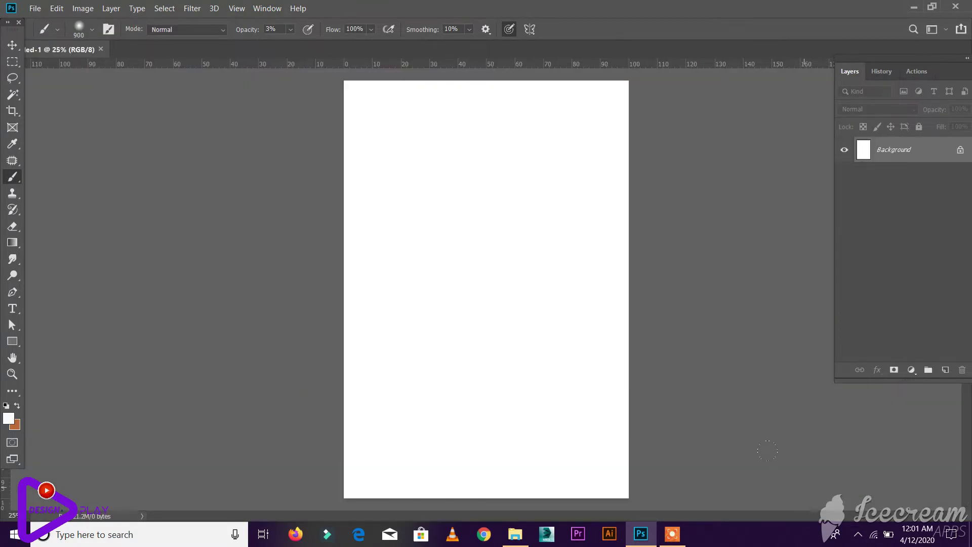
# Step: Set the foreground colour to #b7642e and fill the Background layer with it
pyautogui.click(9, 419)
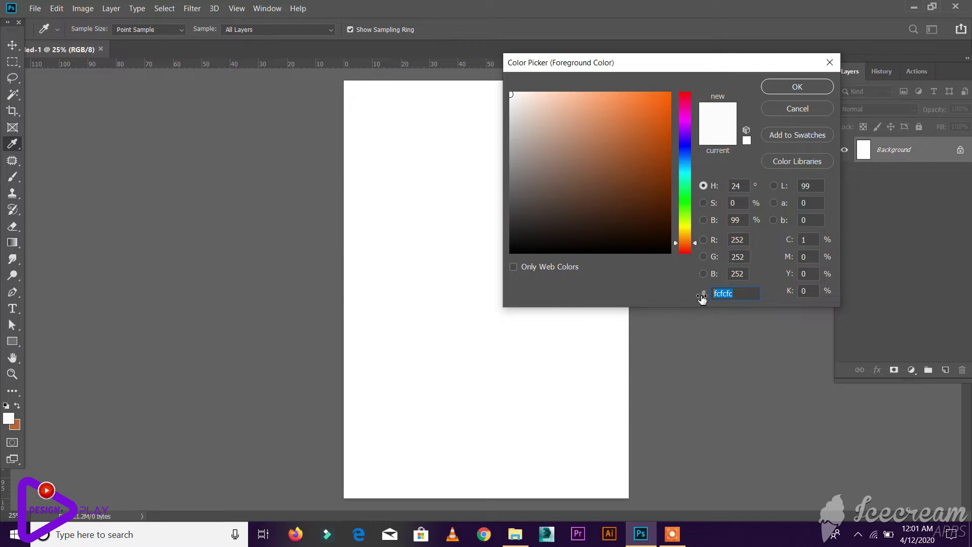
pyautogui.write('b')
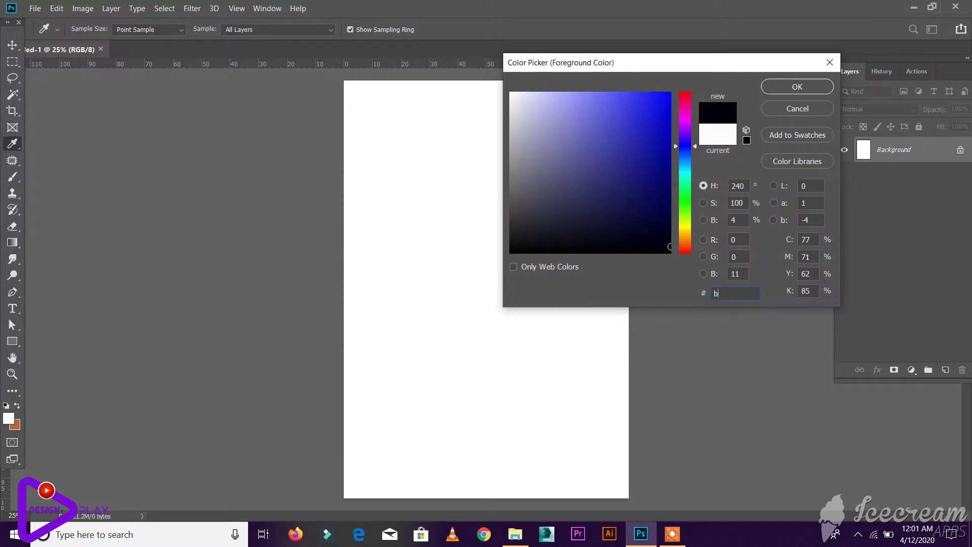
pyautogui.write('7')
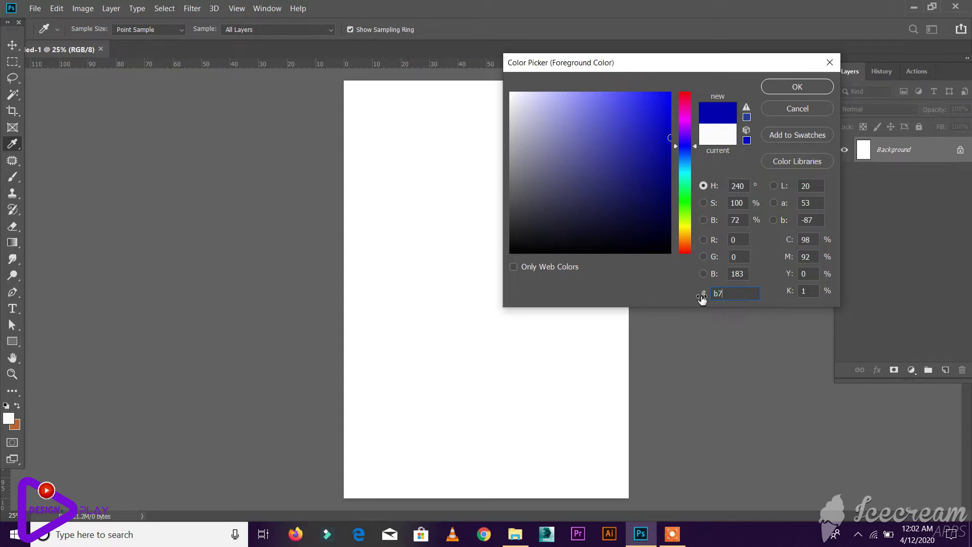
pyautogui.write('6')
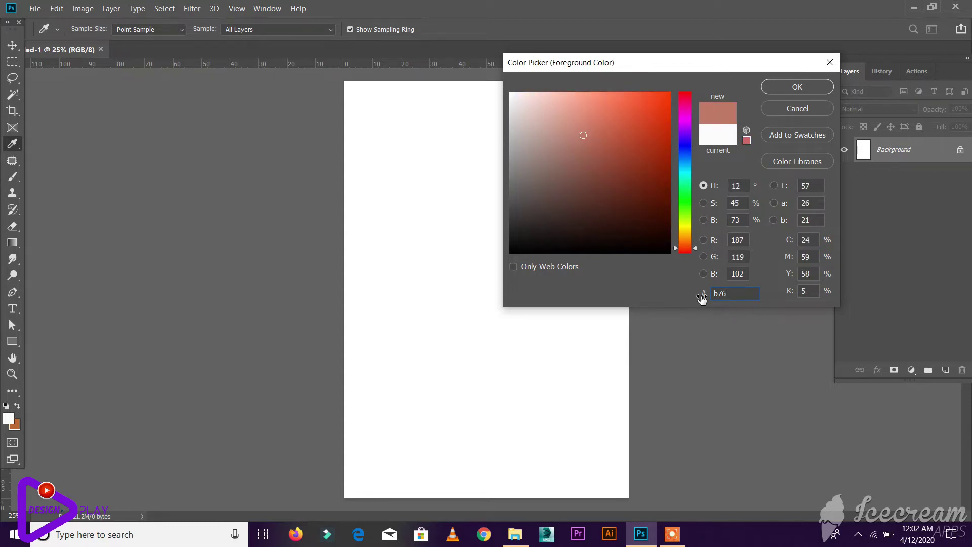
pyautogui.write('4')
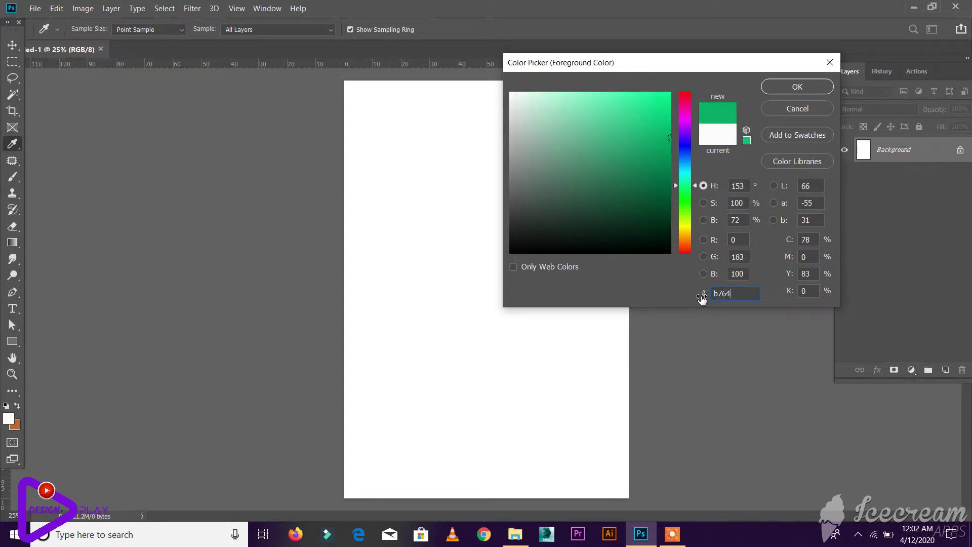
pyautogui.write('2e')
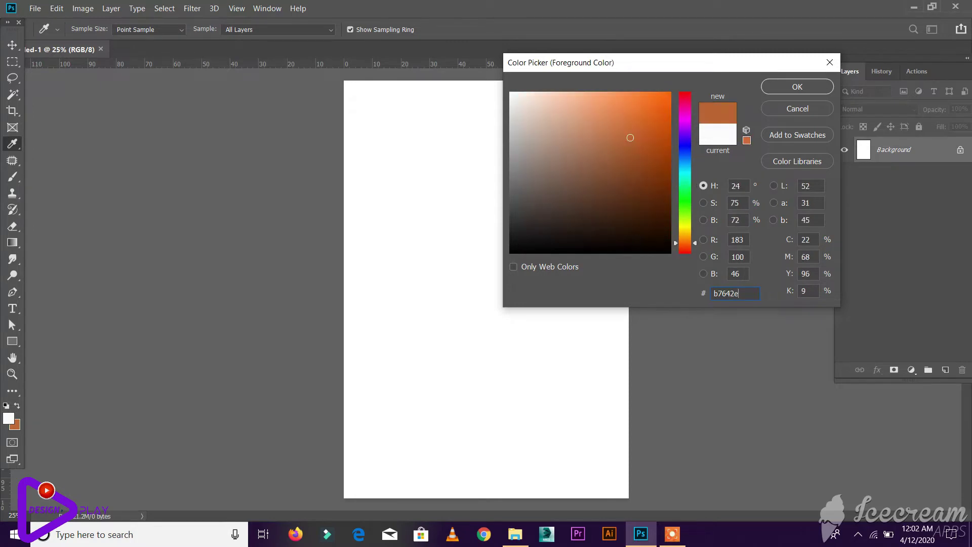
pyautogui.click(797, 87)
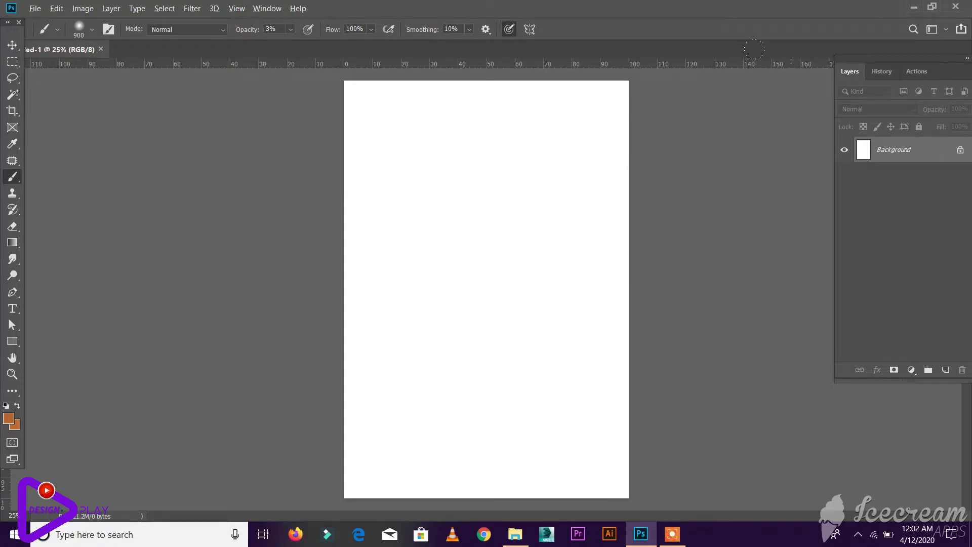
pyautogui.hotkey('alt', 'BackSpace')
pyautogui.click(12, 44)
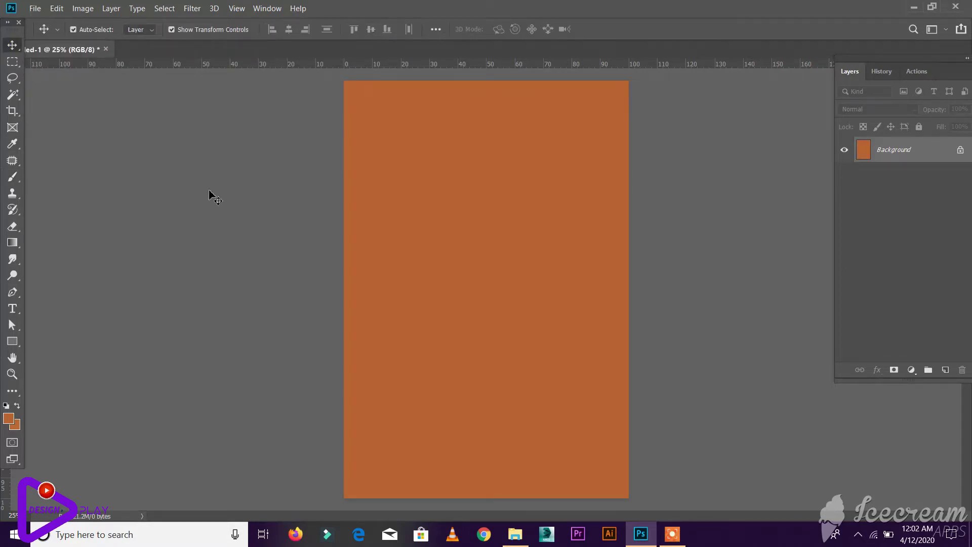
# Step: Paint a soft near-white glow (#faf7f5) over the upper middle of the orange background with the Brush at 3% opacity
pyautogui.scroll(3, 523, 276)
pyautogui.scroll(-3, 523, 276)
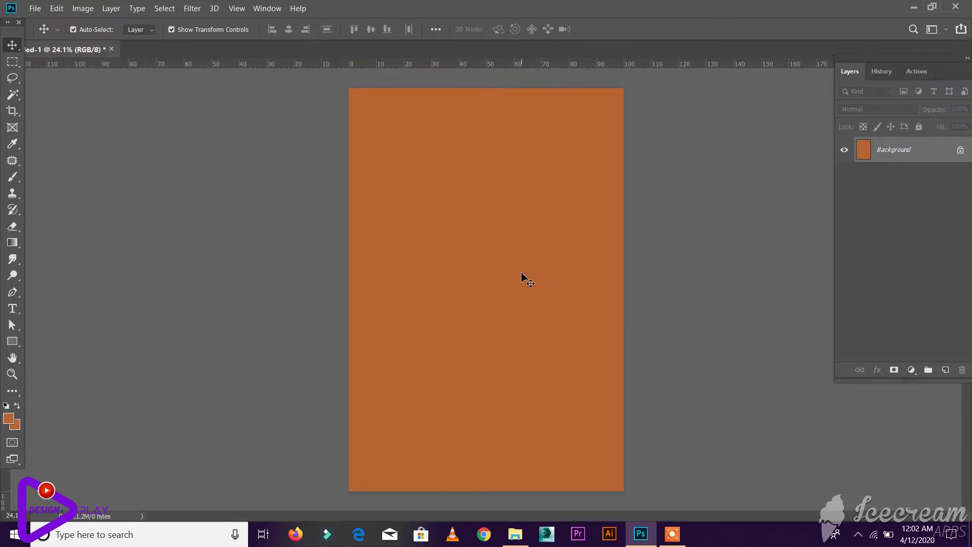
pyautogui.press('b')
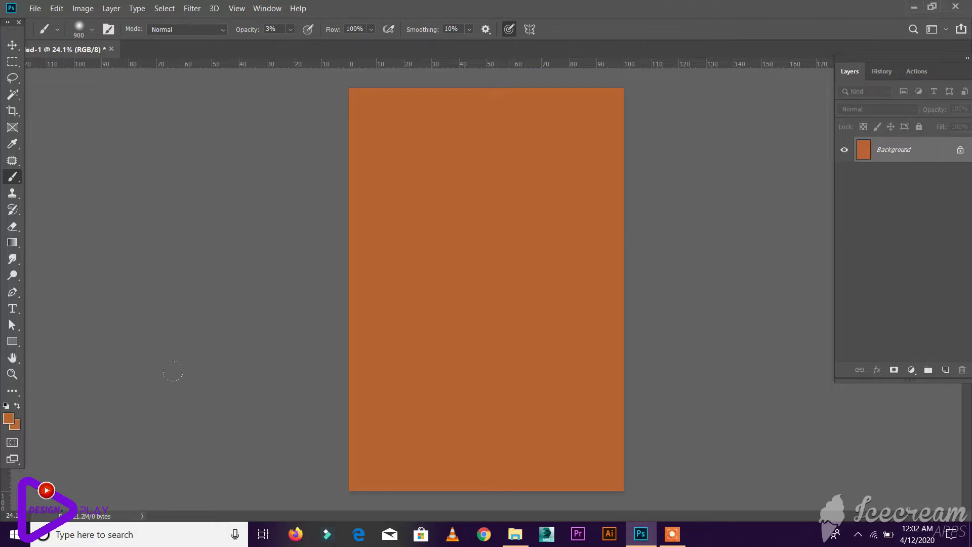
pyautogui.click(278, 30)
pyautogui.click(9, 417)
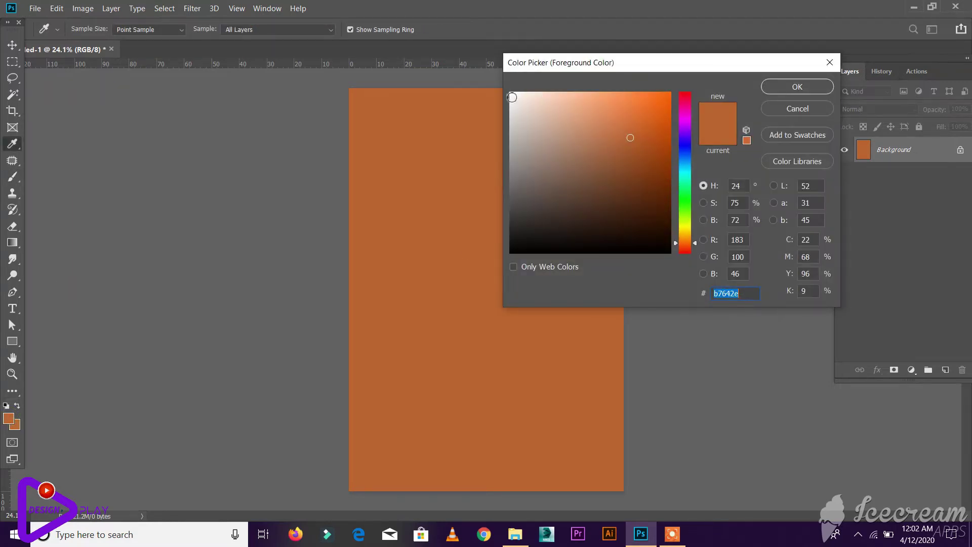
pyautogui.click(511, 94)
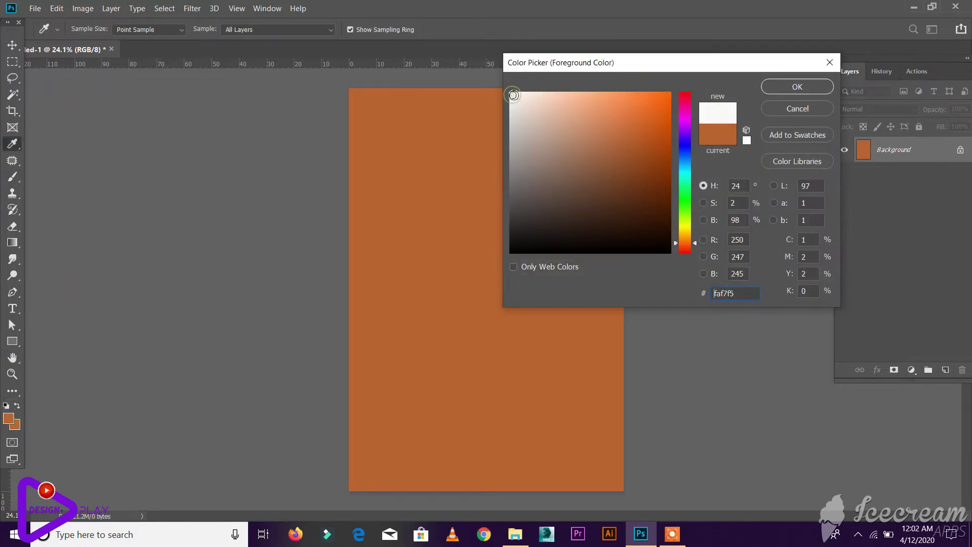
pyautogui.click(797, 87)
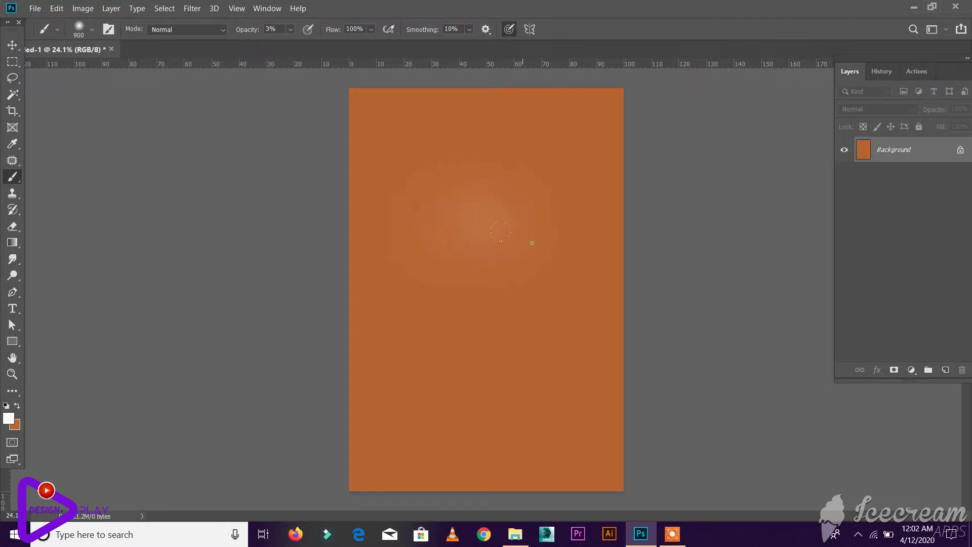
pyautogui.moveTo(516, 189); pyautogui.dragTo(485, 240)
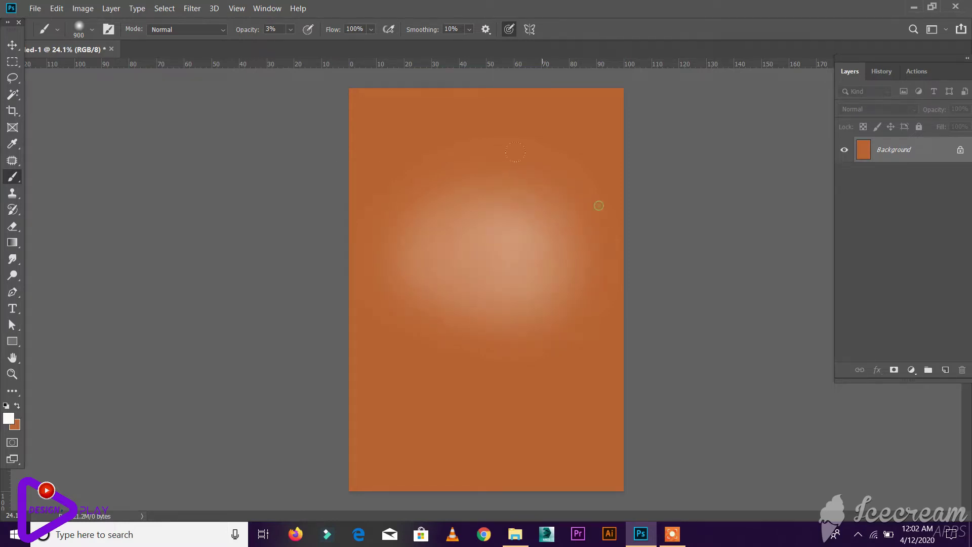
pyautogui.click(419, 172)
pyautogui.click(442, 188)
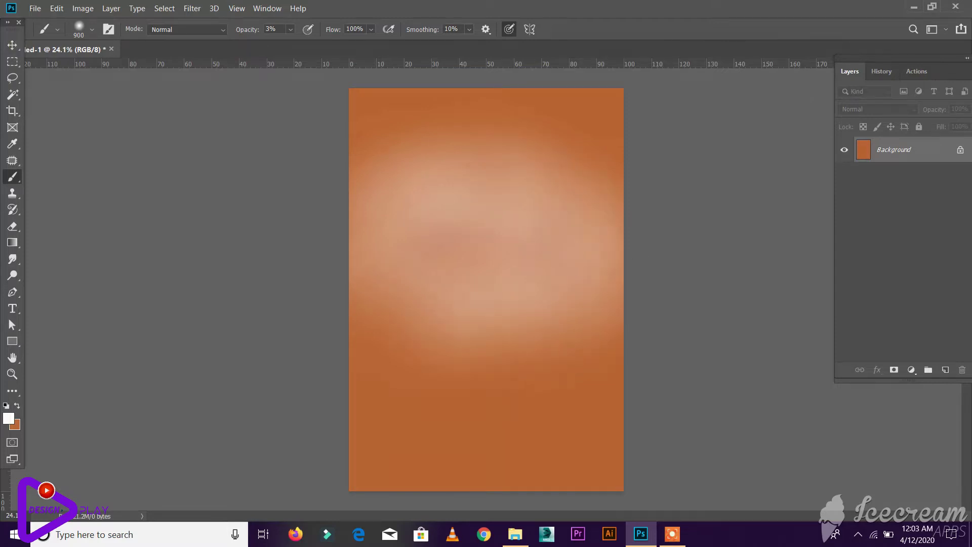
pyautogui.moveTo(441, 208); pyautogui.dragTo(499, 217)
pyautogui.hotkey('ctrl', '-')
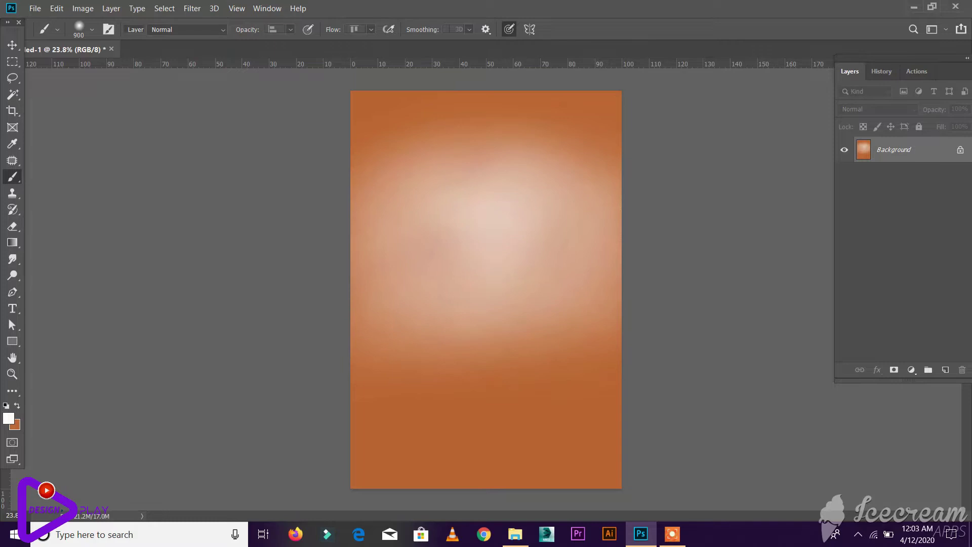
# Step: Open the piza image from the images folder and move the pizza into the middle of the poster document
pyautogui.press('v')
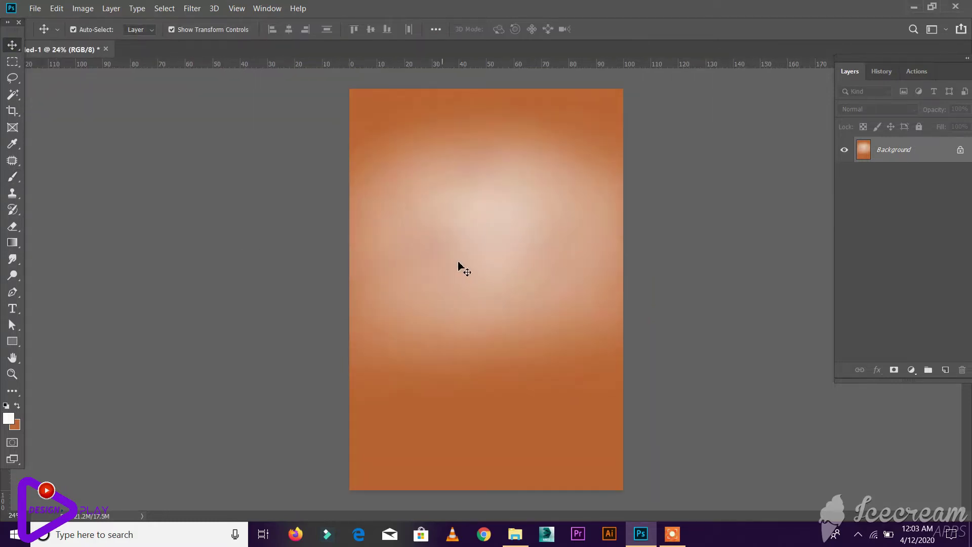
pyautogui.click(40, 8)
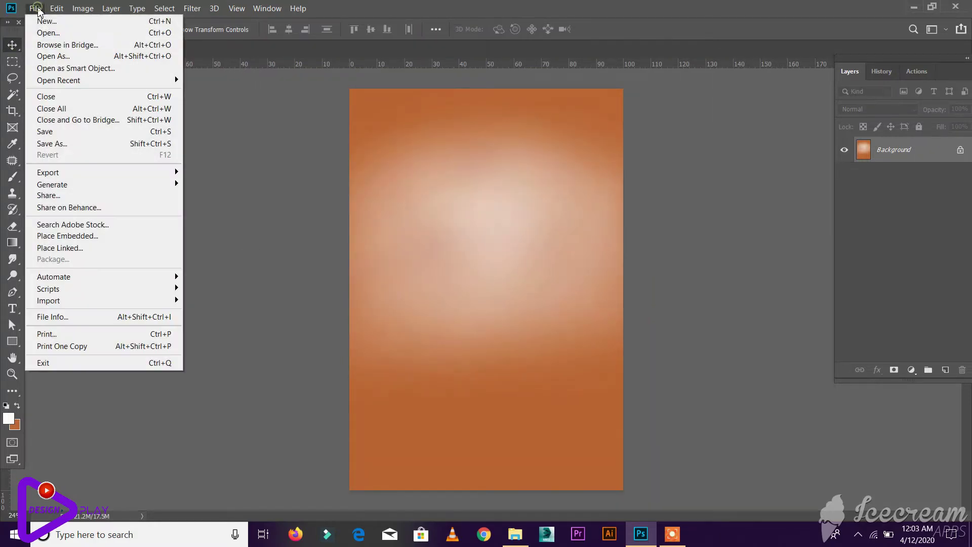
pyautogui.click(51, 33)
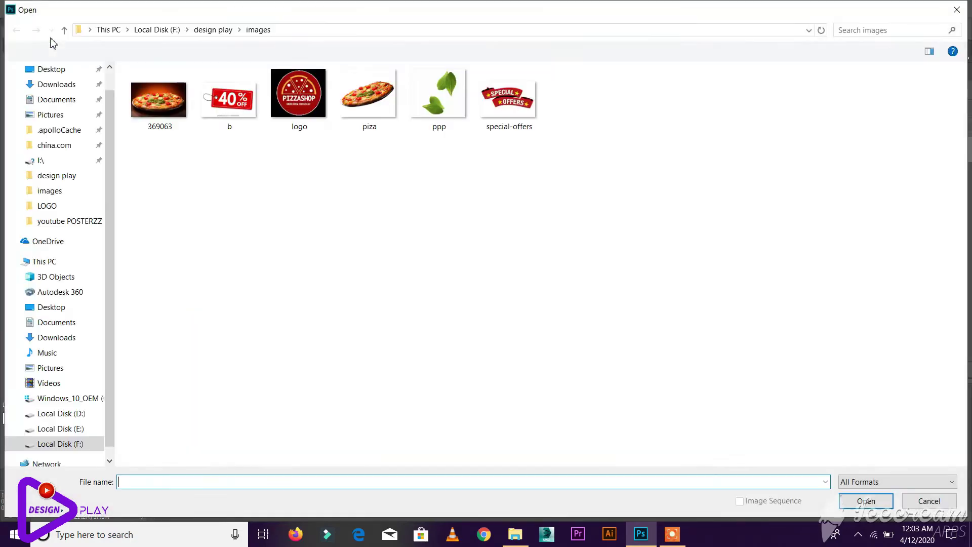
pyautogui.click(372, 114)
pyautogui.click(866, 501)
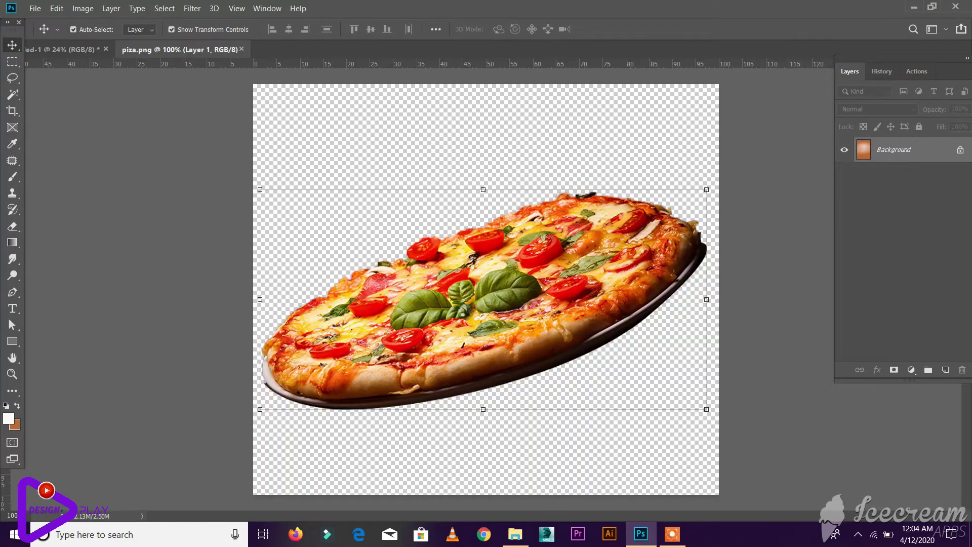
pyautogui.moveTo(463, 309); pyautogui.dragTo(499, 268)
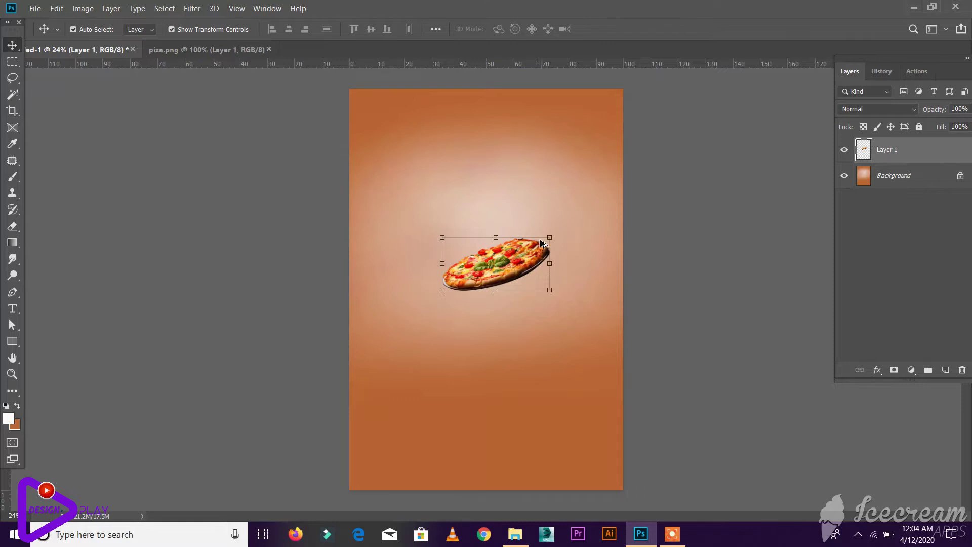
# Step: Scale the pizza up proportionally to about 214% so it spans most of the poster's width
pyautogui.moveTo(551, 238); pyautogui.dragTo(600, 187)
pyautogui.click(608, 29)
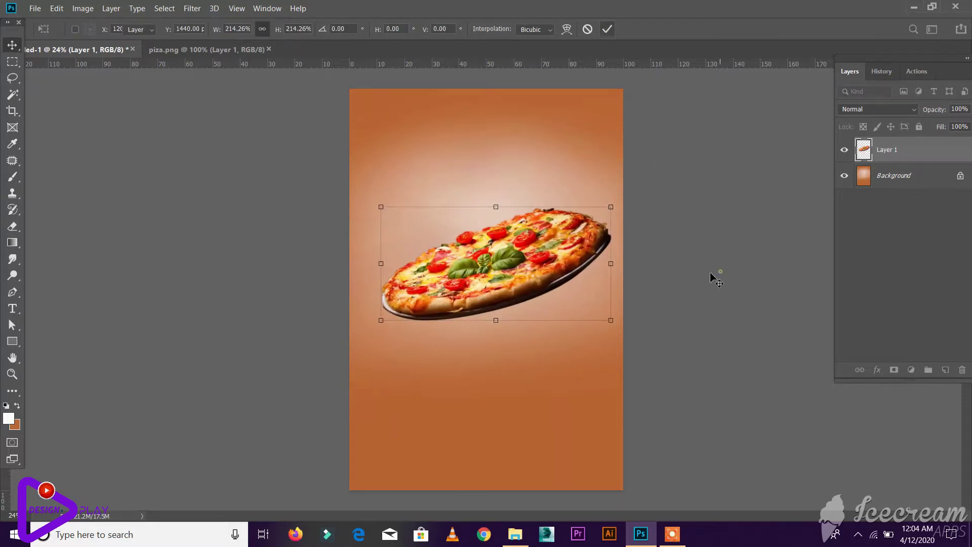
pyautogui.click(712, 274)
# Step: Enlarge the pizza to about 108% and rotate it about 4.7° counterclockwise, keeping it in the middle of the poster
pyautogui.scroll(-1, 491, 290)
pyautogui.moveTo(515, 282); pyautogui.dragTo(506, 282)
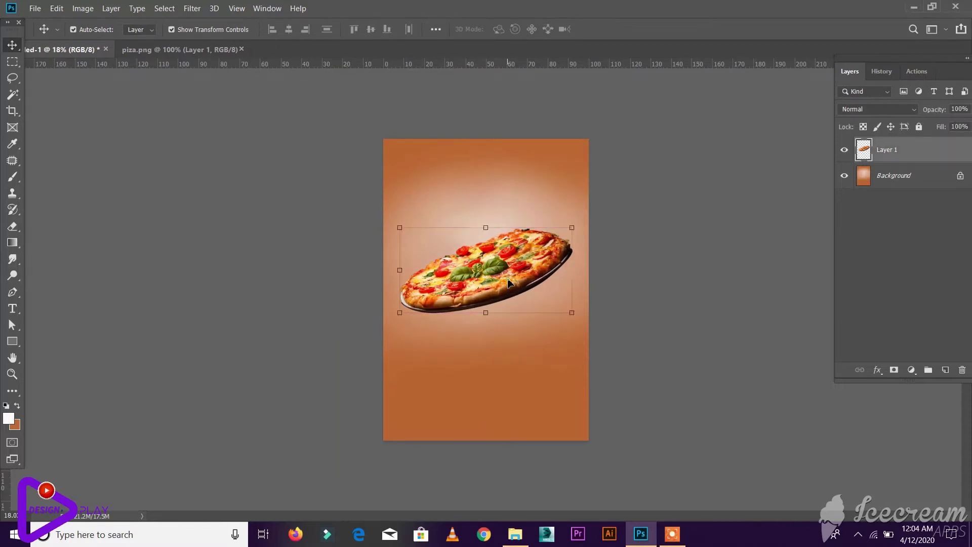
pyautogui.moveTo(572, 228); pyautogui.dragTo(578, 225)
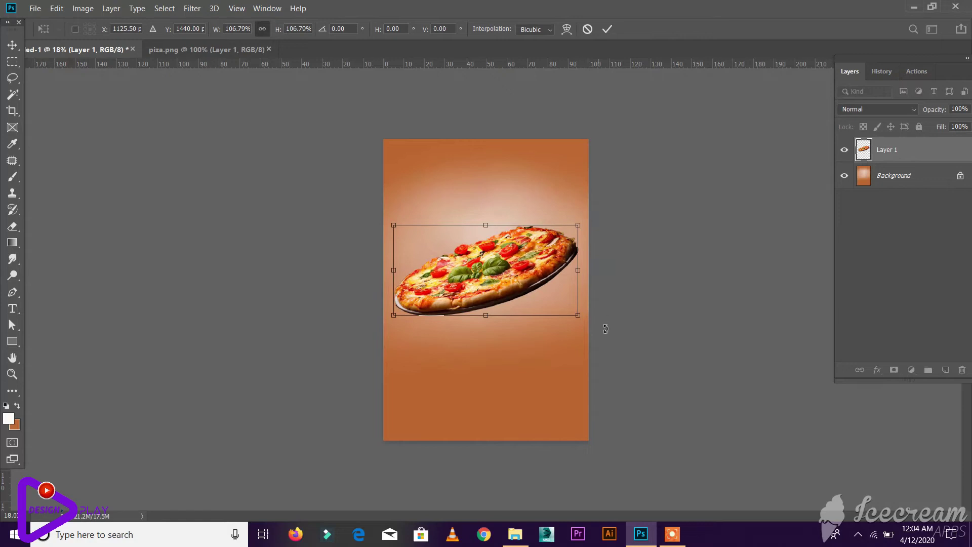
pyautogui.moveTo(592, 327); pyautogui.dragTo(597, 318)
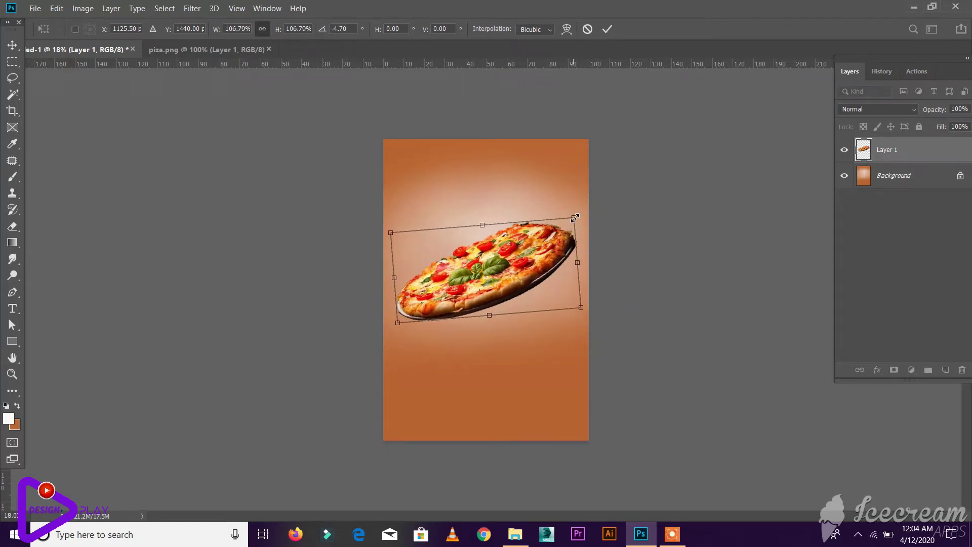
pyautogui.moveTo(576, 216); pyautogui.dragTo(578, 214)
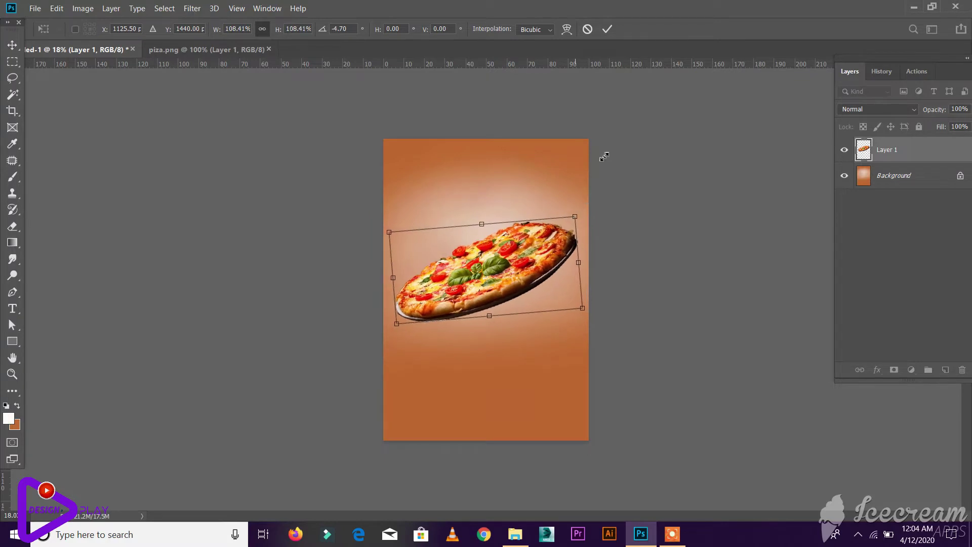
pyautogui.click(605, 33)
pyautogui.moveTo(484, 283); pyautogui.dragTo(485, 280)
pyautogui.click(646, 185)
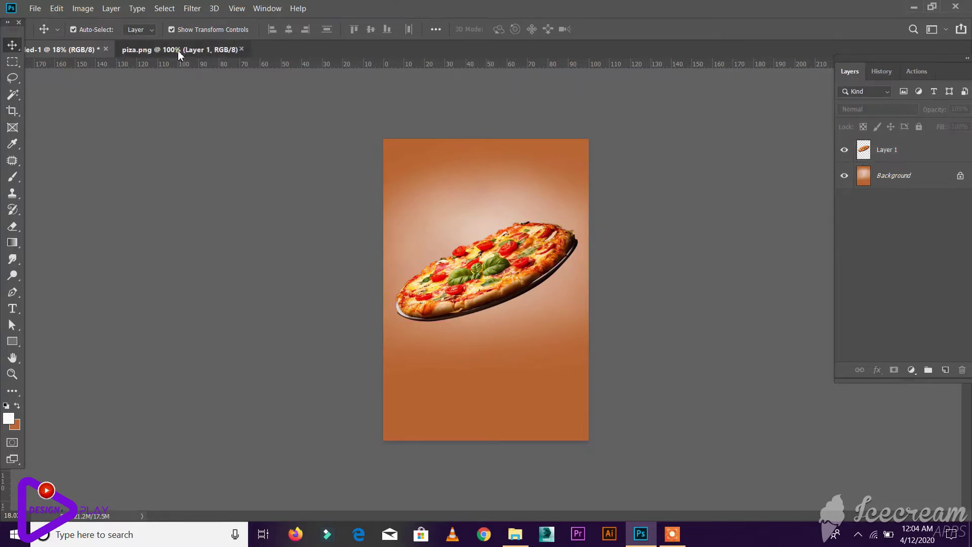
# Step: Close the piza.png document and open the ppp leaf image from the images folder
pyautogui.click(178, 51)
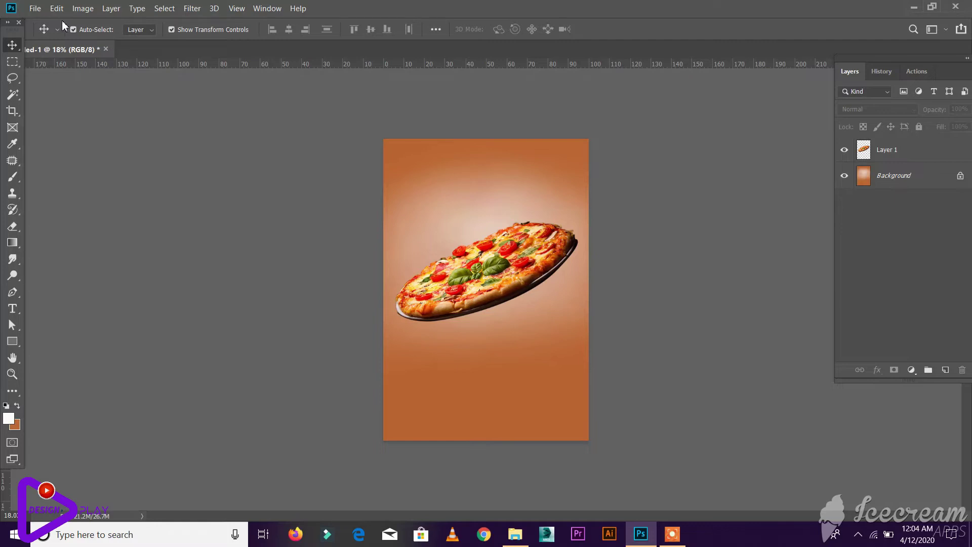
pyautogui.click(34, 9)
pyautogui.click(46, 33)
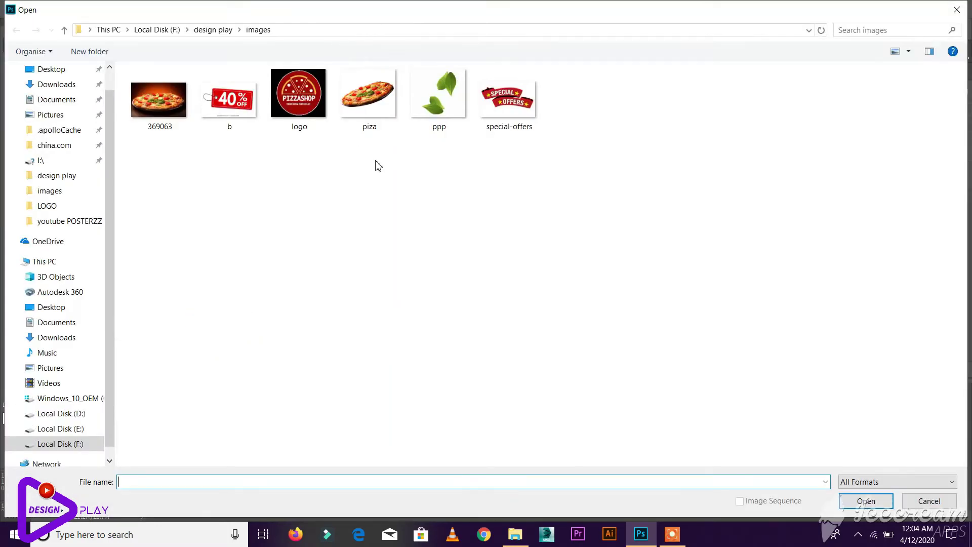
pyautogui.click(439, 96)
pyautogui.click(866, 502)
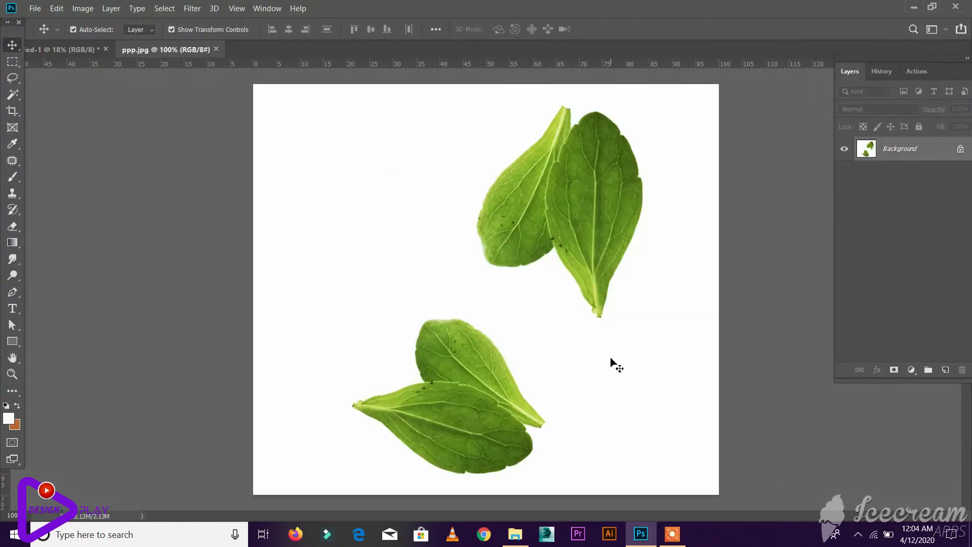
# Step: Select the right-hand leaf of the upper pair with the Quick Selection tool
pyautogui.press('w')
pyautogui.scroll(-1, 598, 341)
pyautogui.rightClick(17, 93)
pyautogui.click(56, 96)
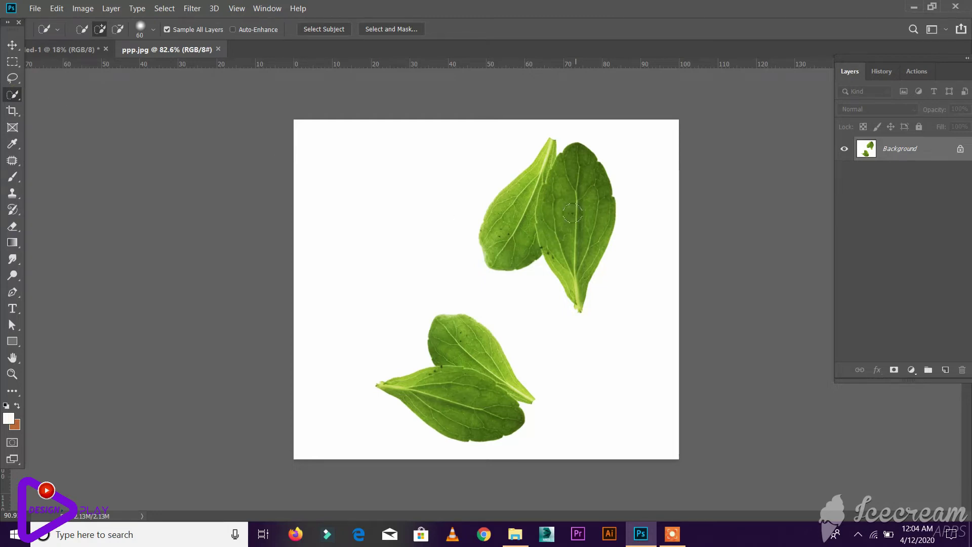
pyautogui.scroll(1, 573, 213)
pyautogui.moveTo(578, 176); pyautogui.dragTo(585, 211)
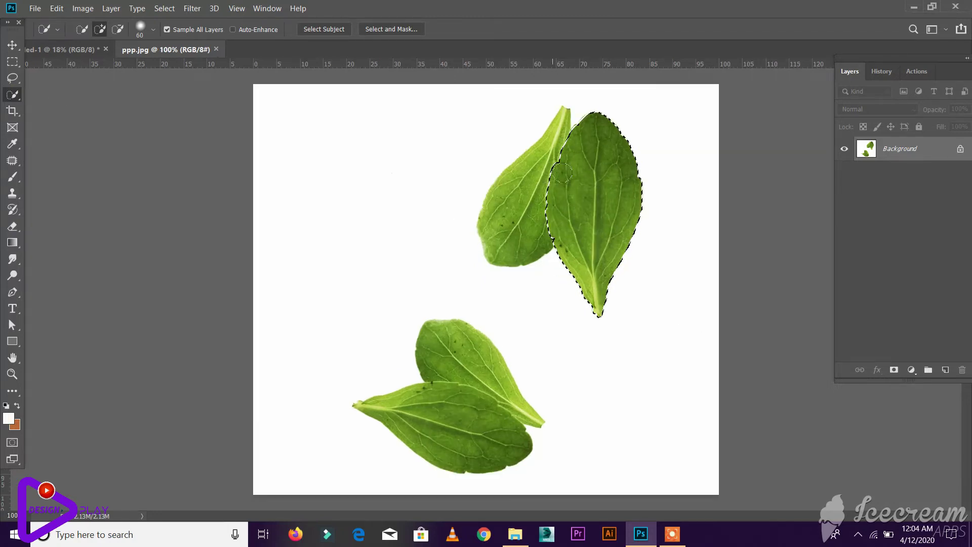
pyautogui.scroll(3, 562, 173)
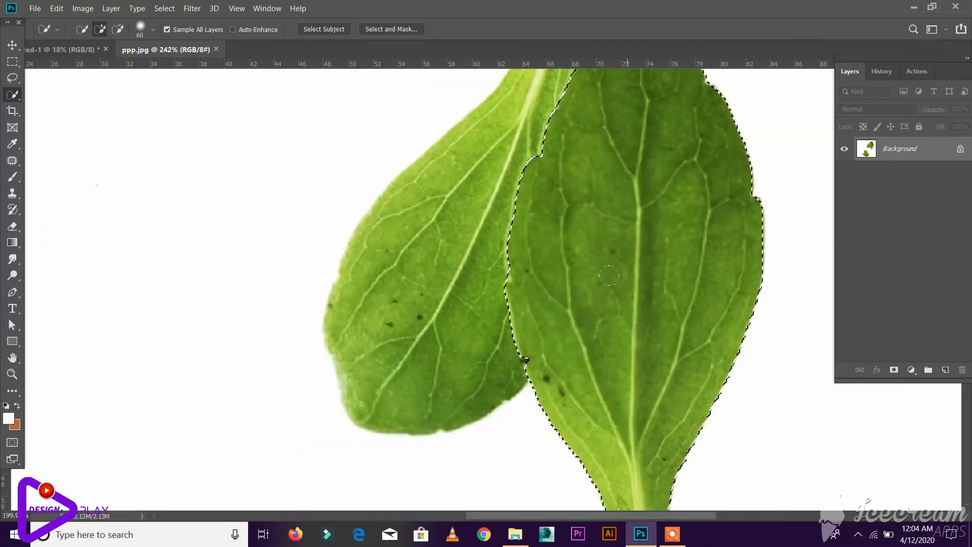
pyautogui.scroll(-3, 609, 275)
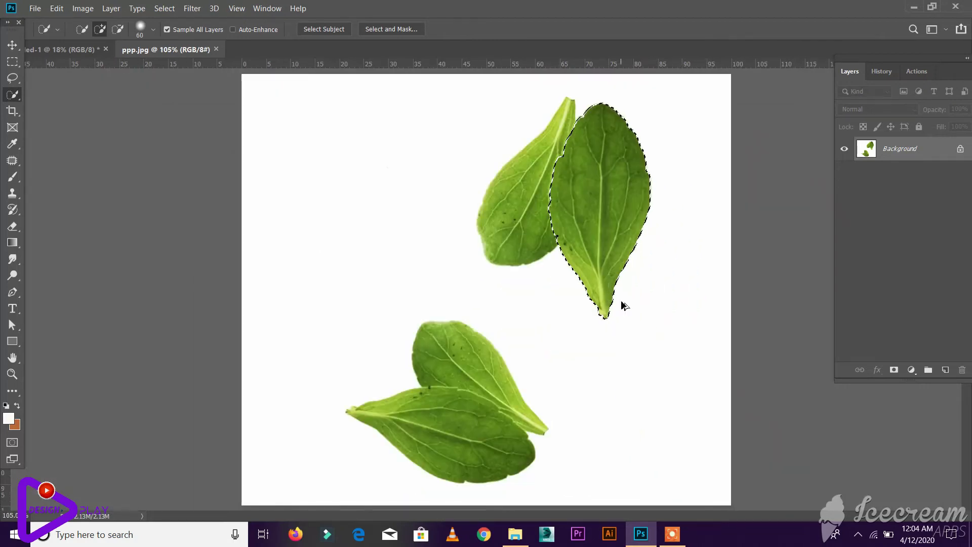
# Step: Refine the leaf selection with a 0.2 px feather in Select and Mask, and isolate the leaf with a layer mask
pyautogui.press('Tab')
pyautogui.hotkey('ctrl', 'alt', 'r')
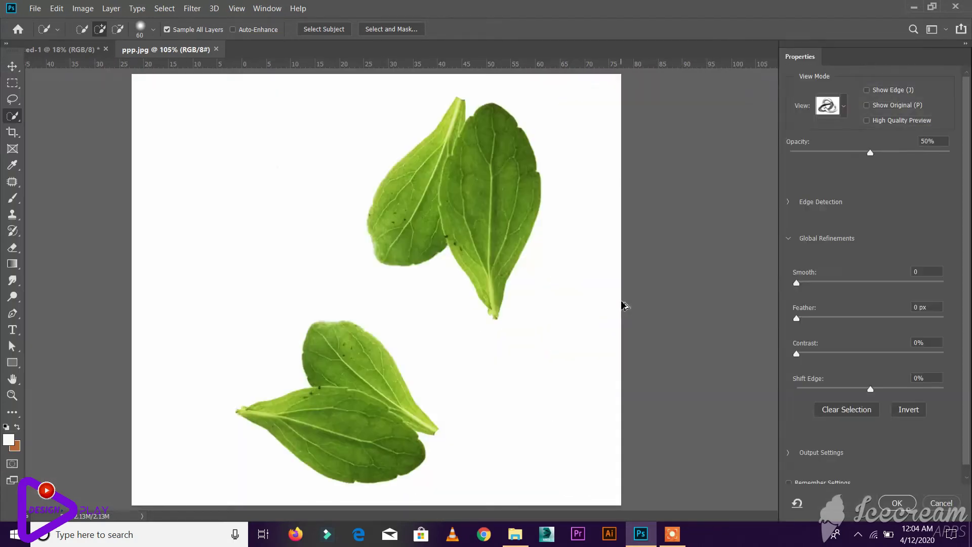
pyautogui.click(932, 309)
pyautogui.write('0.2')
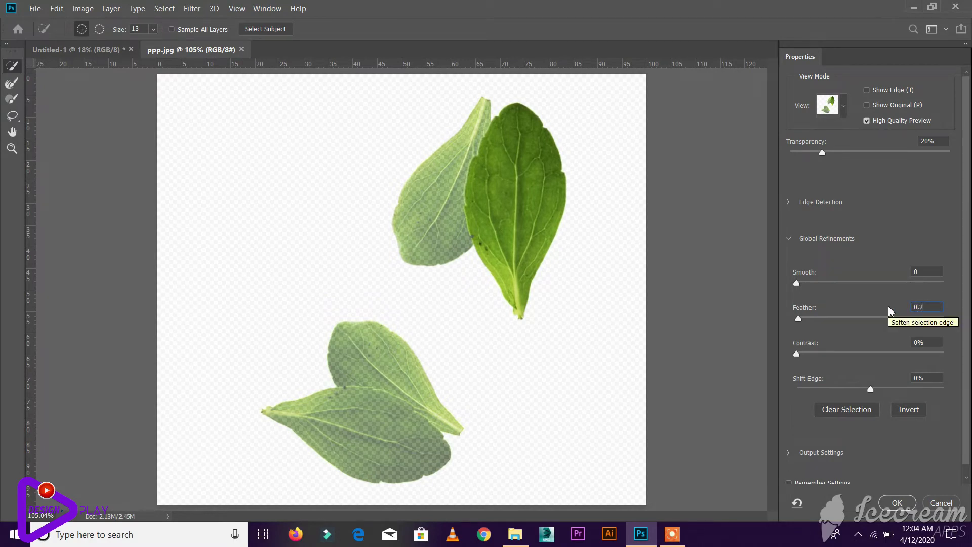
pyautogui.click(897, 503)
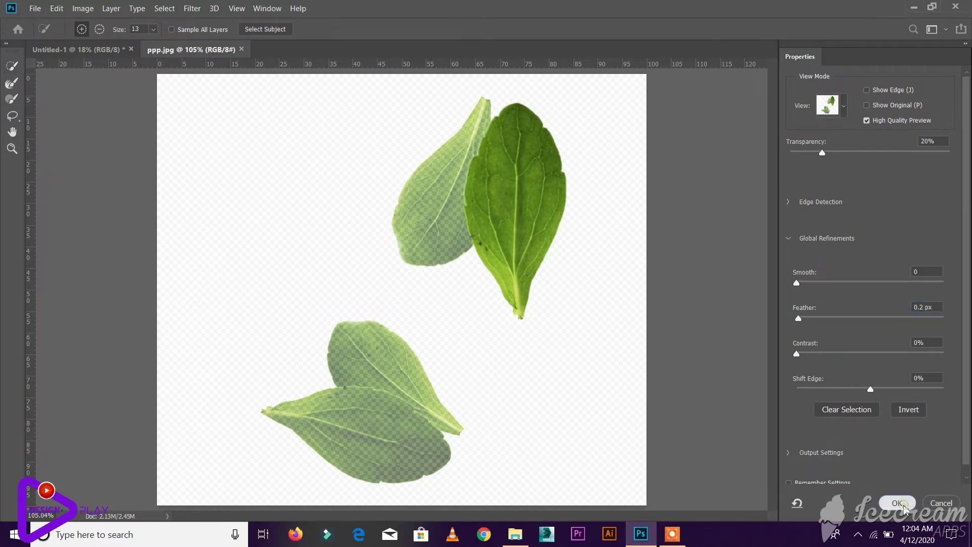
pyautogui.click(894, 370)
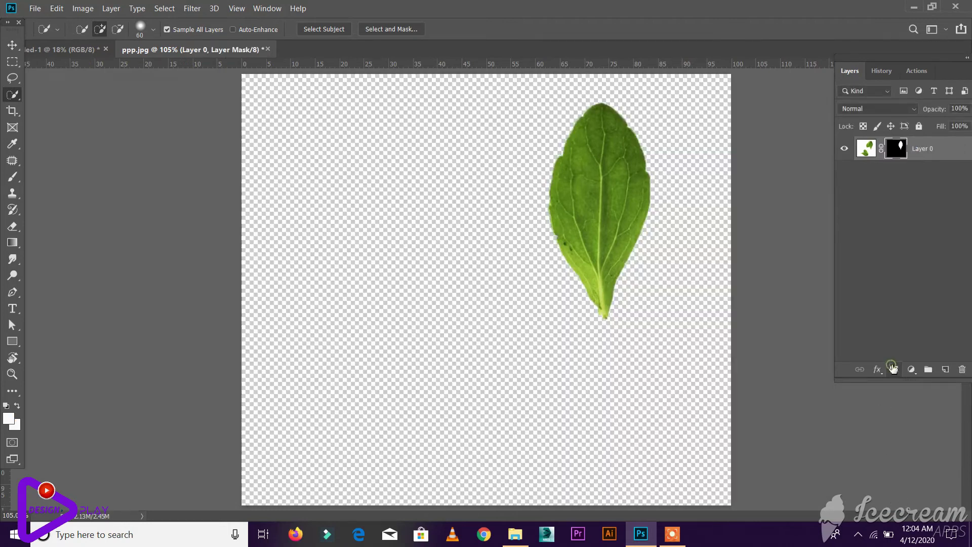
# Step: Move the masked leaf into the poster document above the pizza and scale it up to about 174%
pyautogui.click(13, 46)
pyautogui.moveTo(553, 251); pyautogui.dragTo(455, 189)
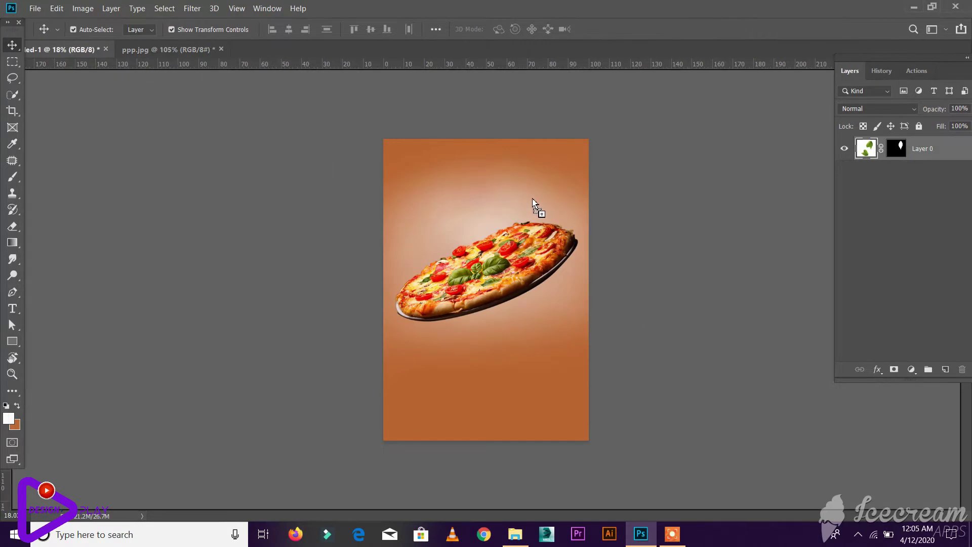
pyautogui.moveTo(533, 202); pyautogui.dragTo(532, 202)
pyautogui.hotkey('ctrl', '+')
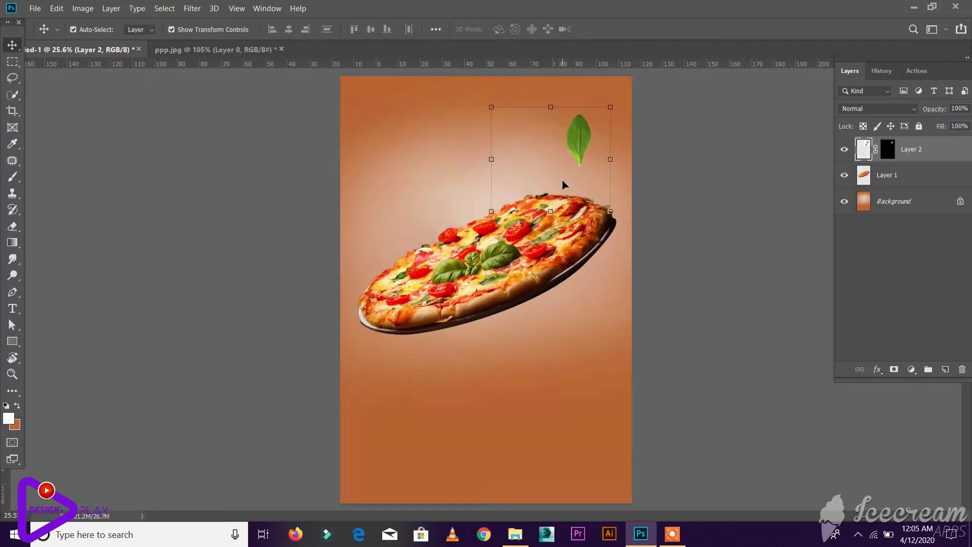
pyautogui.moveTo(611, 107); pyautogui.dragTo(651, 77)
pyautogui.click(608, 29)
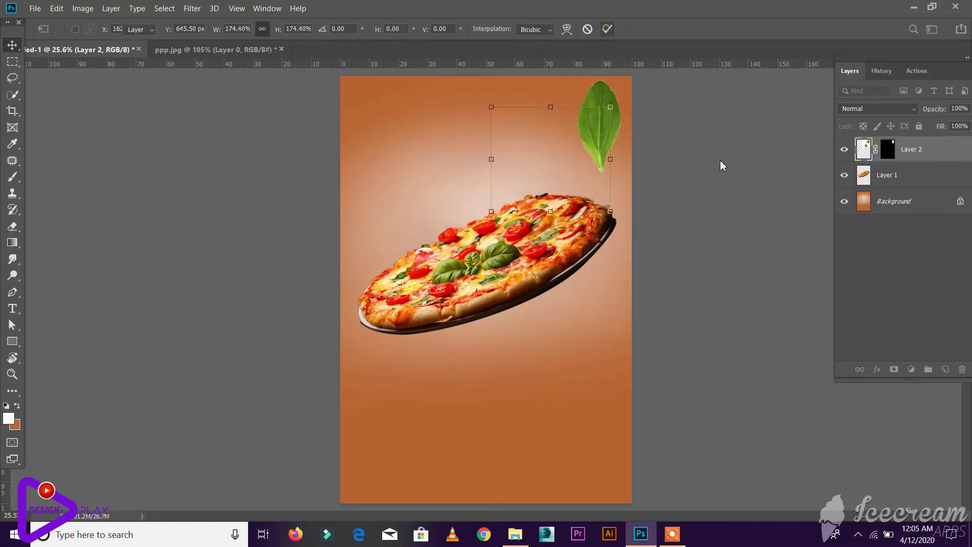
# Step: Rotate the leaf about 35.5° clockwise, move it above the pizza's upper right edge, and turn it back about 7.6°
pyautogui.scroll(-1, 599, 164)
pyautogui.moveTo(580, 168); pyautogui.dragTo(552, 177)
pyautogui.moveTo(594, 128); pyautogui.dragTo(625, 187)
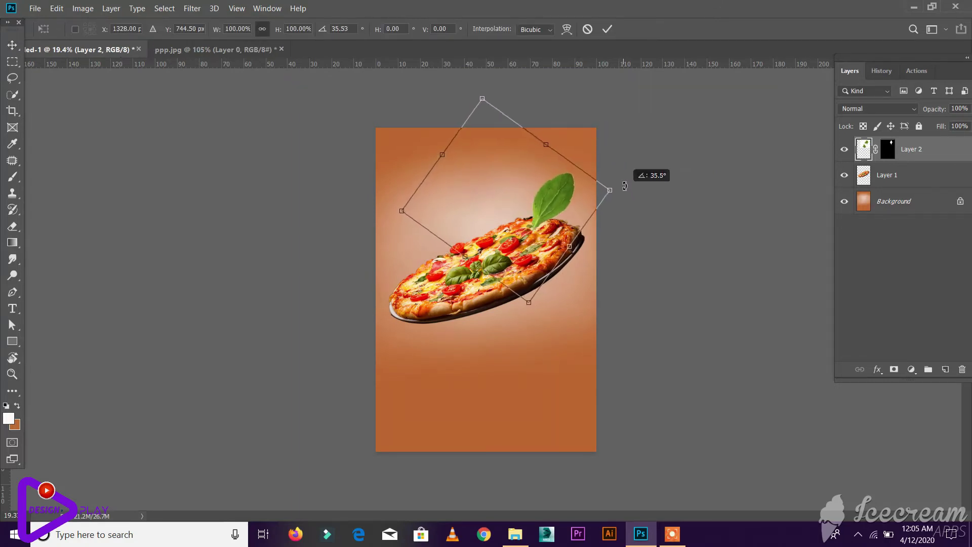
pyautogui.click(607, 31)
pyautogui.moveTo(560, 202); pyautogui.dragTo(589, 173)
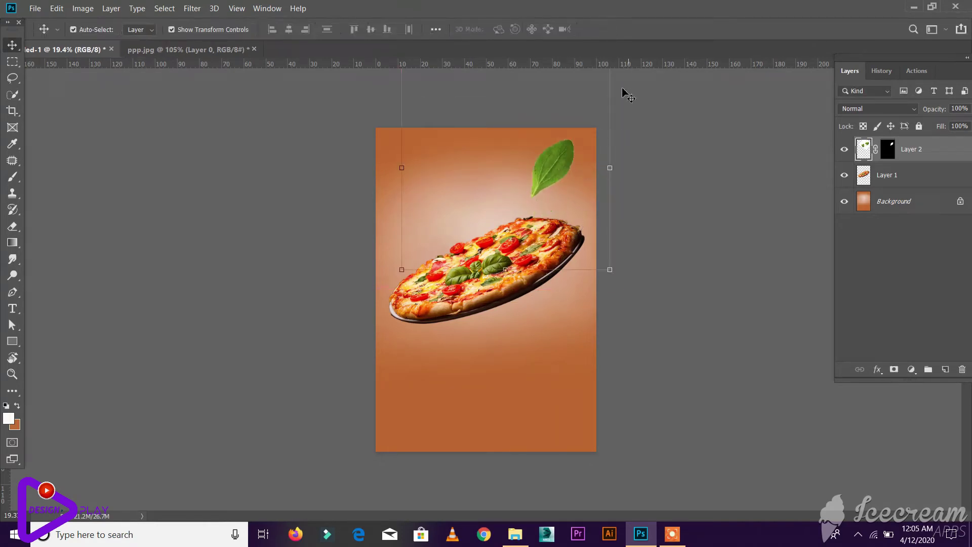
pyautogui.scroll(-1, 616, 143)
pyautogui.moveTo(598, 97)
pyautogui.mouseDown()
pyautogui.moveTo(590, 81)
pyautogui.moveTo(584, 88)
pyautogui.mouseUp()
pyautogui.click(610, 29)
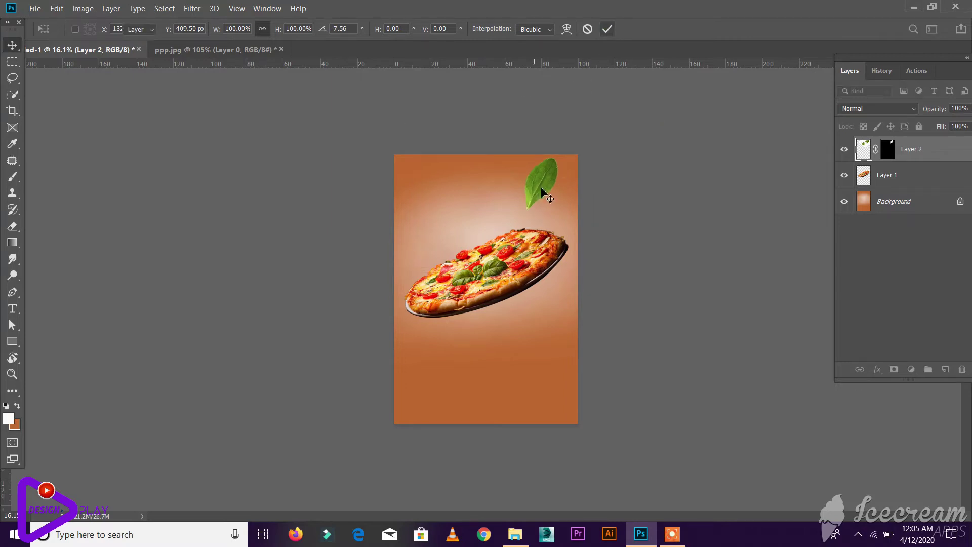
# Step: Move the leaf slightly closer to the pizza and scale it down to about 87%
pyautogui.moveTo(546, 198); pyautogui.dragTo(545, 216)
pyautogui.moveTo(589, 127); pyautogui.dragTo(578, 137)
pyautogui.click(607, 30)
pyautogui.scroll(3, 563, 203)
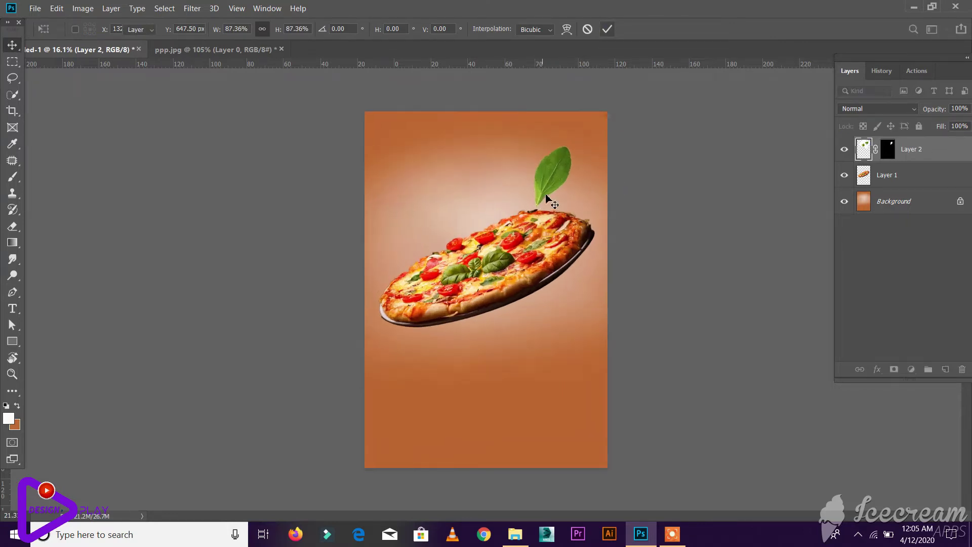
# Step: Rotate the leaf about 8.7° clockwise and shift it up and right, above the pizza's right end
pyautogui.moveTo(566, 147); pyautogui.dragTo(580, 141)
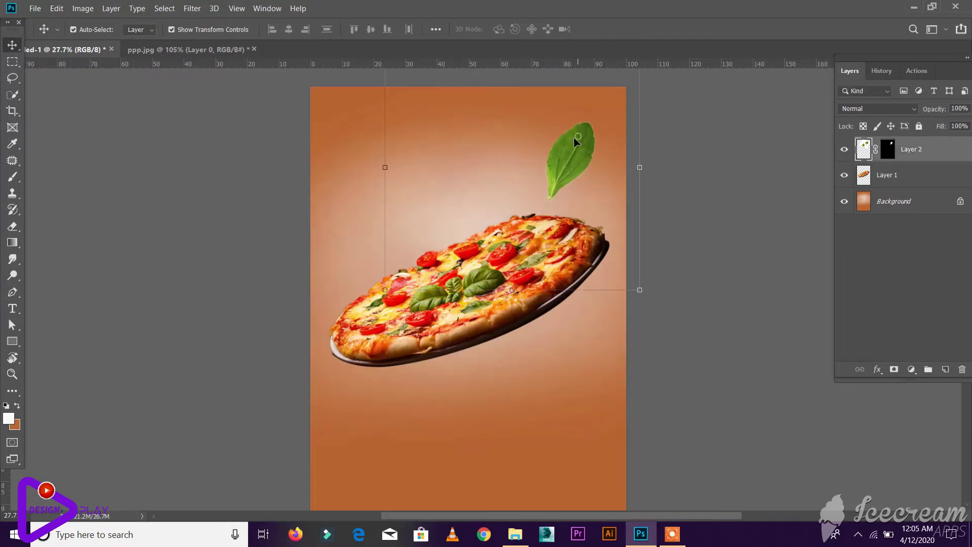
pyautogui.moveTo(652, 304); pyautogui.dragTo(632, 325)
pyautogui.click(606, 30)
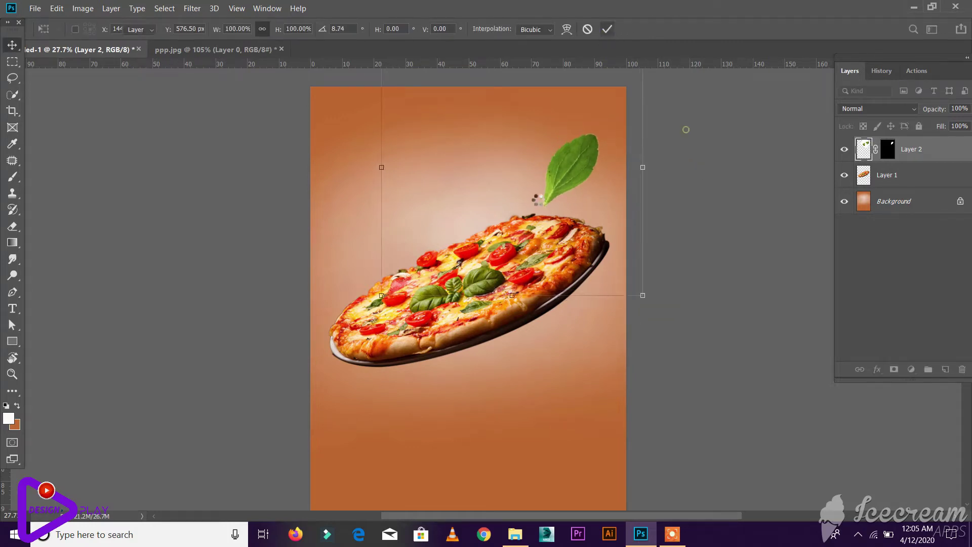
pyautogui.moveTo(567, 182); pyautogui.dragTo(572, 175)
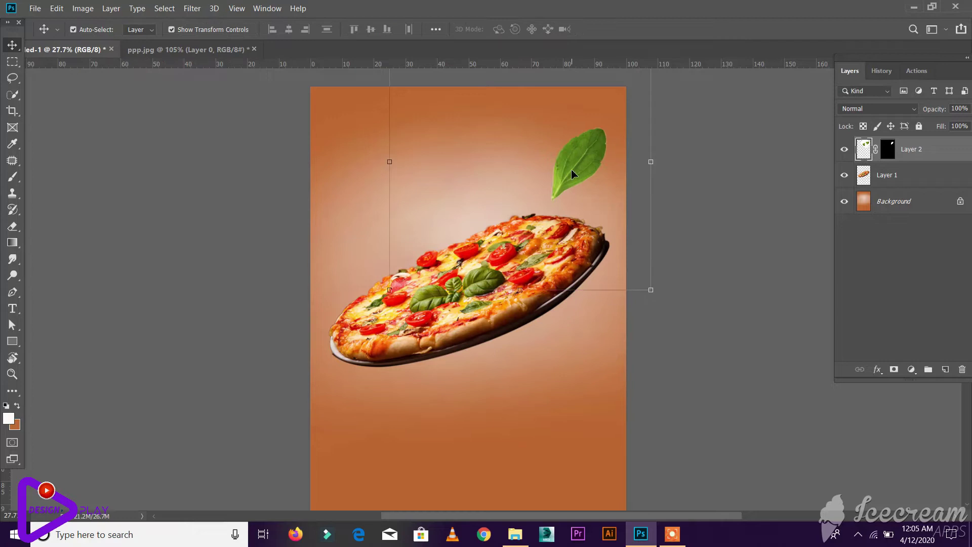
pyautogui.click(688, 206)
# Step: Rotate the leaf about 4° counterclockwise
pyautogui.scroll(-3, 690, 209)
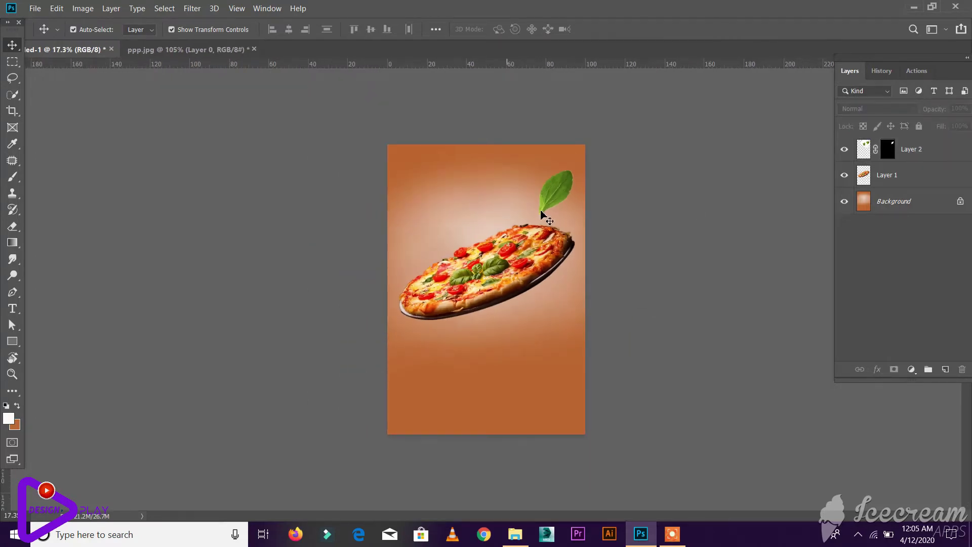
pyautogui.click(552, 209)
pyautogui.moveTo(603, 284); pyautogui.dragTo(610, 280)
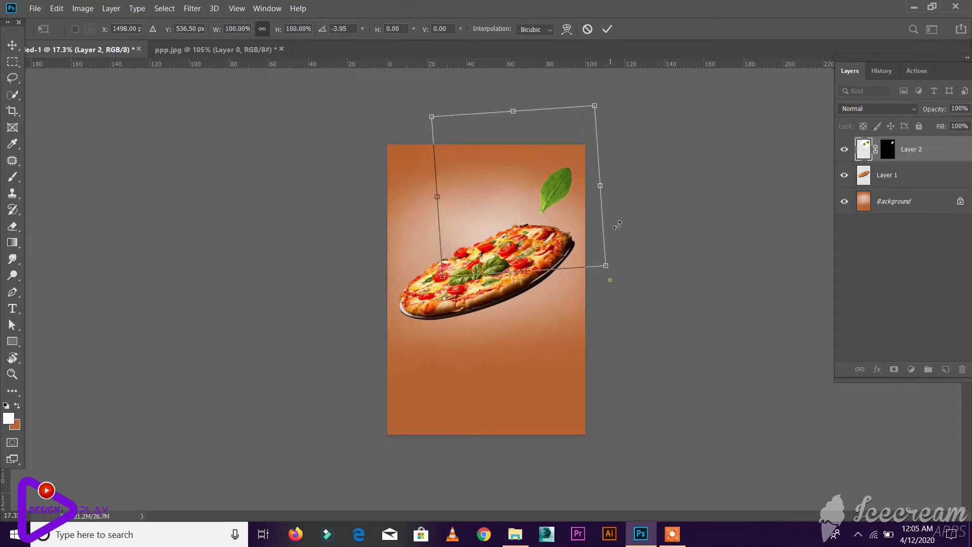
pyautogui.click(607, 29)
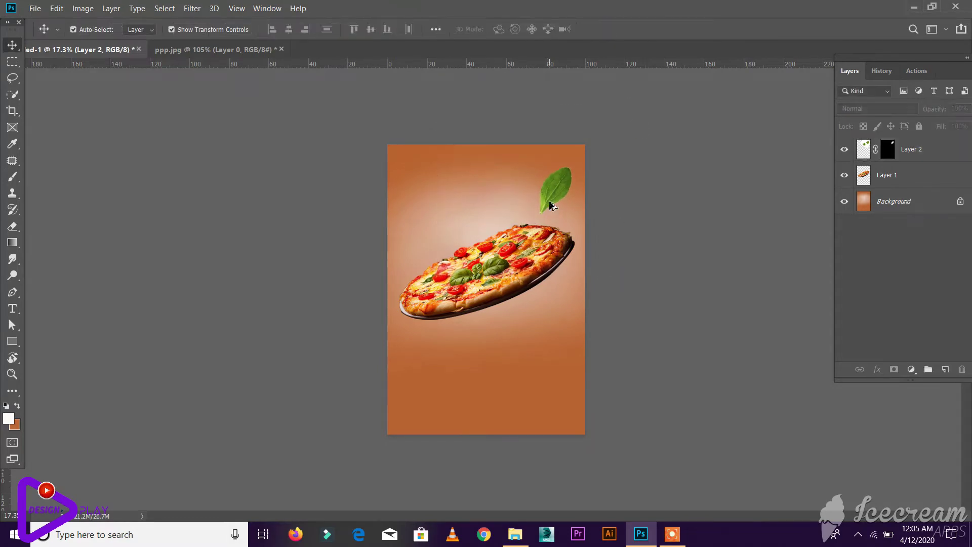
# Step: Duplicate the leaf to the pizza's upper left, scale the copy to about 72% and rotate it about 68° counterclockwise
pyautogui.moveTo(540, 208); pyautogui.dragTo(400, 251)
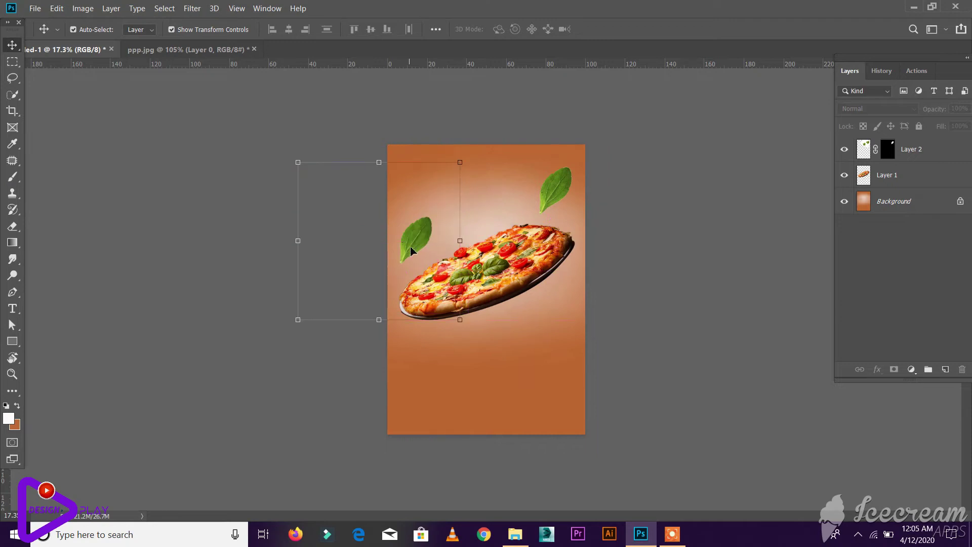
pyautogui.moveTo(473, 156); pyautogui.dragTo(345, 150)
pyautogui.moveTo(397, 203); pyautogui.dragTo(415, 243)
pyautogui.moveTo(356, 171); pyautogui.dragTo(381, 197)
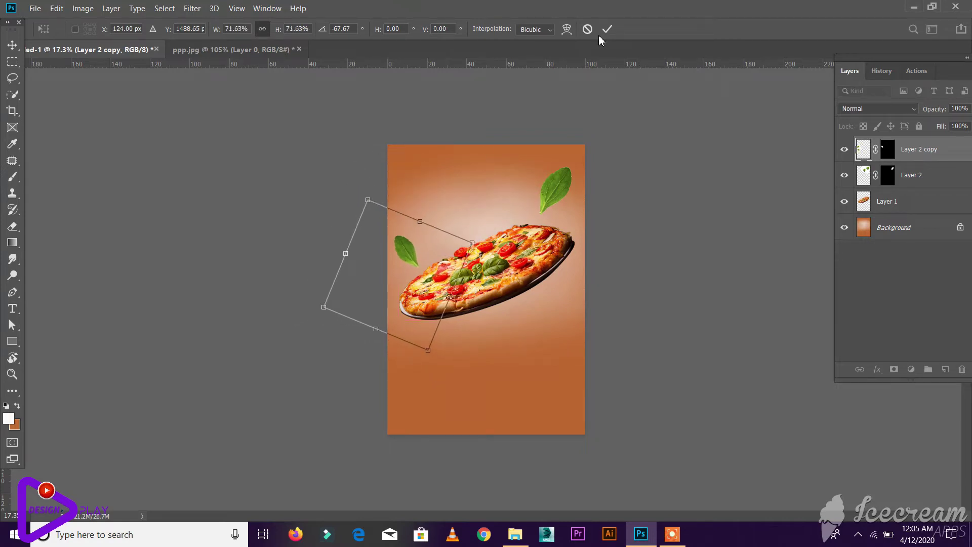
pyautogui.click(607, 29)
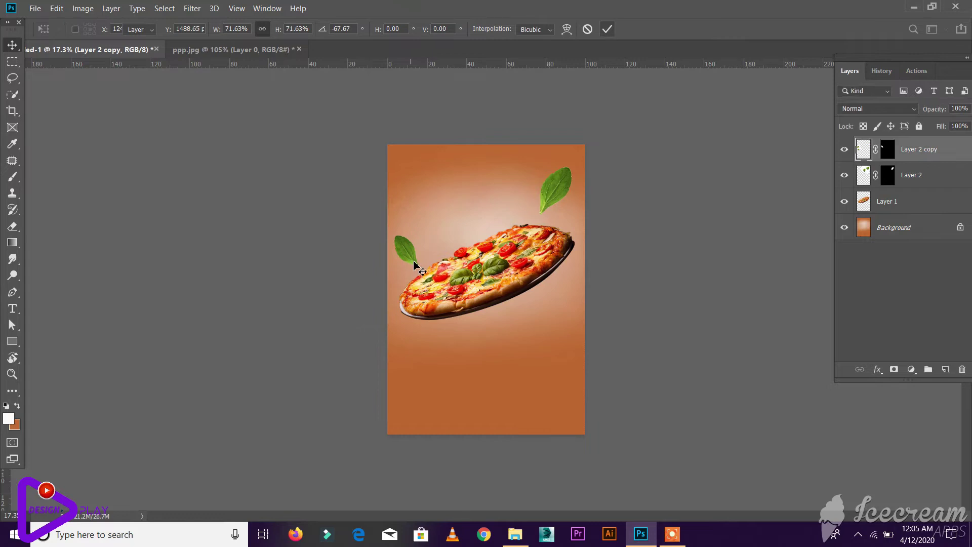
# Step: Nudge the pizza slightly up and right, then raise the larger leaf above it and rotate that leaf slightly counterclockwise
pyautogui.click(534, 284)
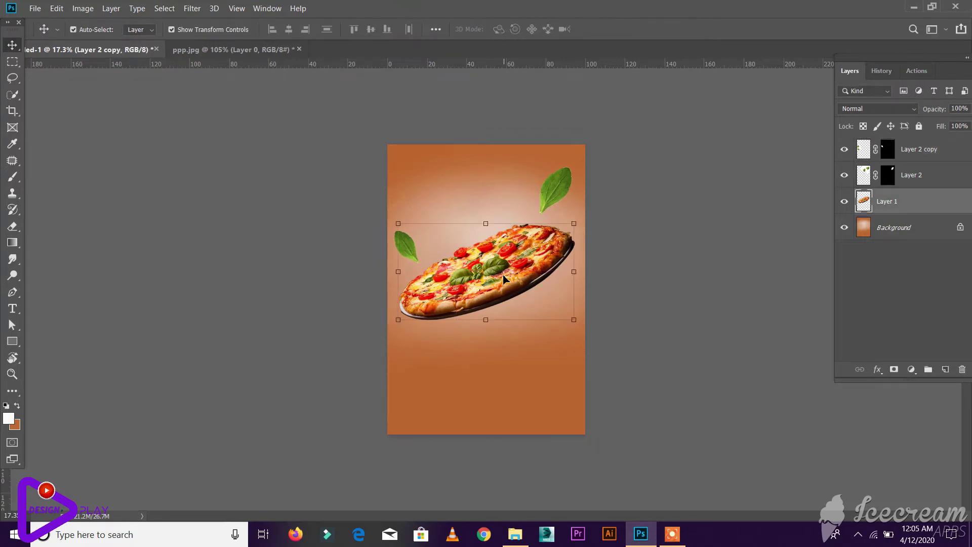
pyautogui.moveTo(505, 280); pyautogui.dragTo(510, 269)
pyautogui.moveTo(561, 193); pyautogui.dragTo(565, 187)
pyautogui.moveTo(615, 106); pyautogui.dragTo(617, 76)
pyautogui.click(610, 31)
# Step: Rotate the leaf at the pizza's upper left about 19° counterclockwise
pyautogui.click(412, 253)
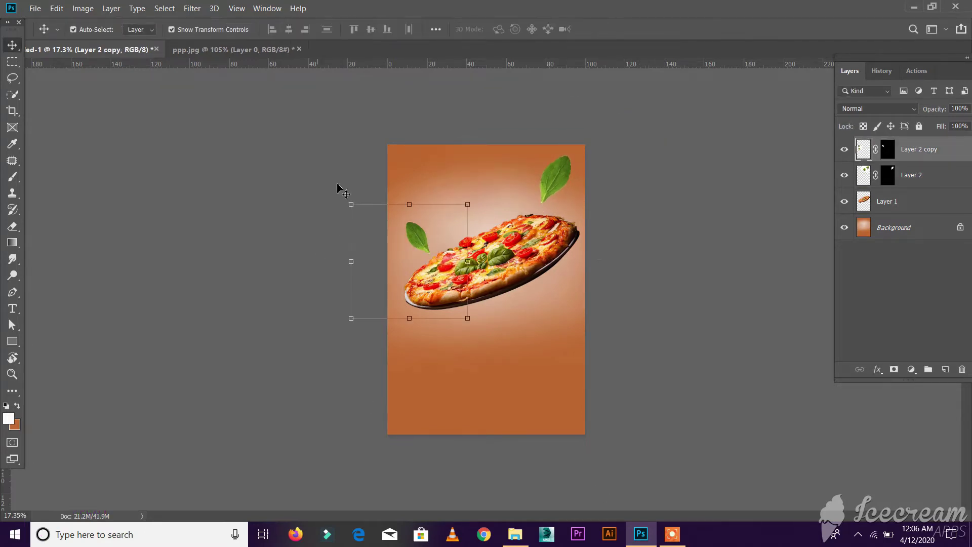
pyautogui.moveTo(341, 200); pyautogui.dragTo(320, 225)
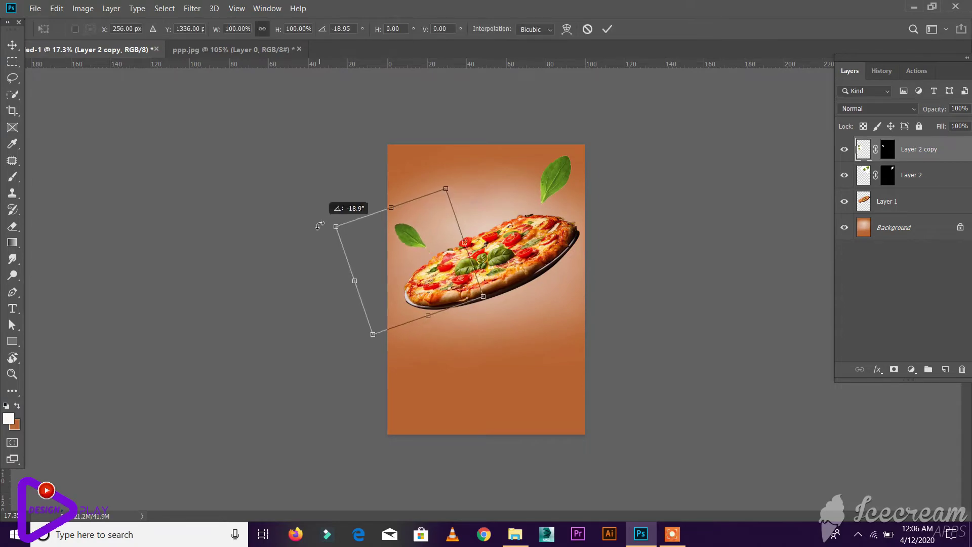
pyautogui.click(607, 29)
# Step: Duplicate the upper-left leaf below the pizza's left end and rotate the copy counterclockwise until its tip points up and right
pyautogui.moveTo(403, 246); pyautogui.dragTo(418, 342)
pyautogui.click(626, 262)
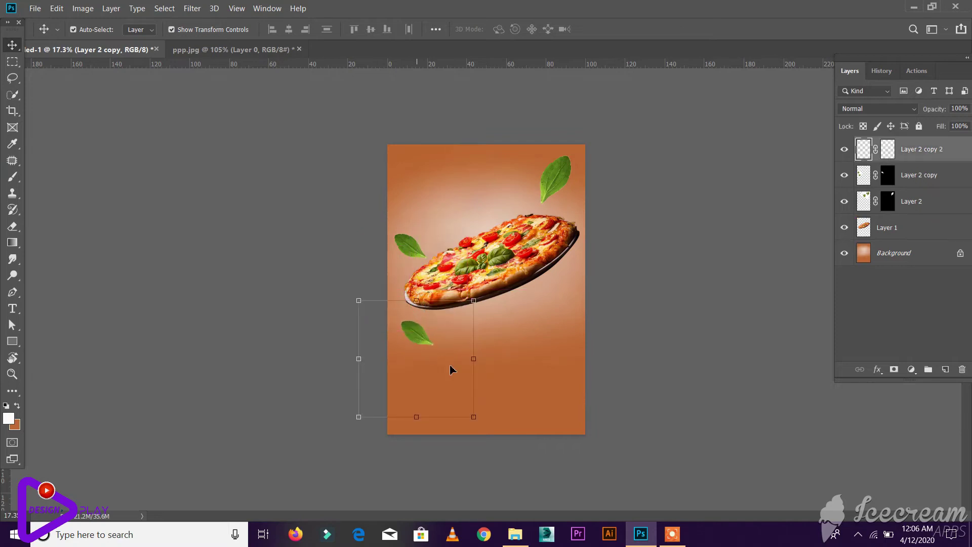
pyautogui.moveTo(478, 427); pyautogui.dragTo(499, 281)
pyautogui.moveTo(392, 356); pyautogui.dragTo(413, 347)
pyautogui.moveTo(495, 410); pyautogui.dragTo(504, 422)
# Step: Nudge the pizza slightly left and rotate it slightly clockwise
pyautogui.moveTo(511, 268); pyautogui.dragTo(507, 266)
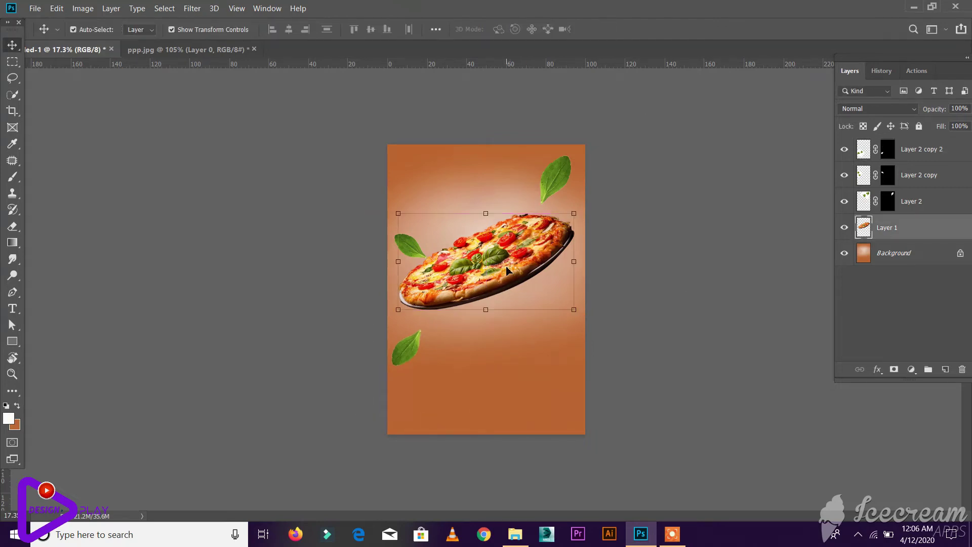
pyautogui.moveTo(584, 209); pyautogui.dragTo(592, 214)
pyautogui.click(608, 29)
pyautogui.moveTo(511, 263)
pyautogui.mouseDown()
pyautogui.moveTo(520, 262)
pyautogui.moveTo(507, 265)
pyautogui.mouseUp()
pyautogui.click(685, 260)
# Step: Raise the two leaves beside the pizza's left end slightly, and adjust the upper-right leaf's angle, shifting it down and right
pyautogui.moveTo(412, 249); pyautogui.dragTo(413, 237)
pyautogui.moveTo(408, 353); pyautogui.dragTo(410, 349)
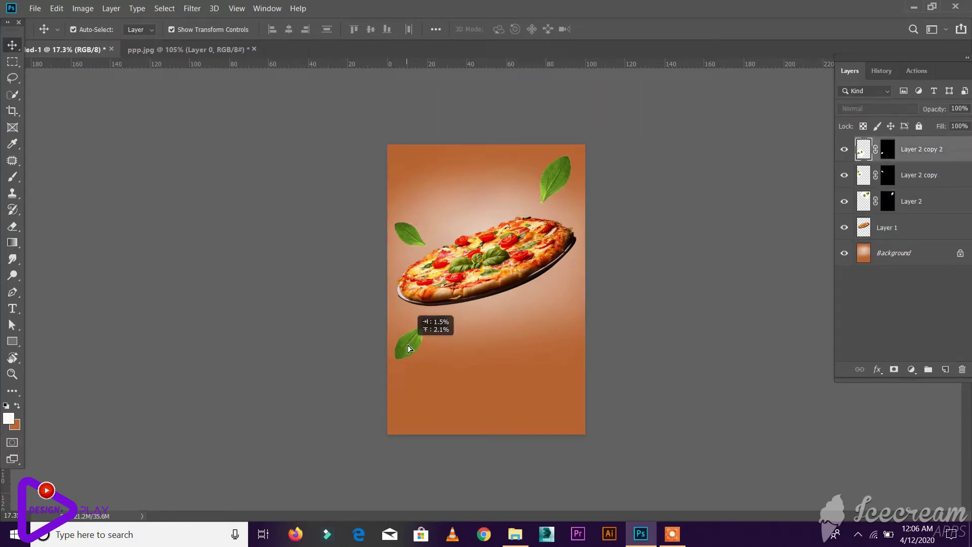
pyautogui.click(567, 200)
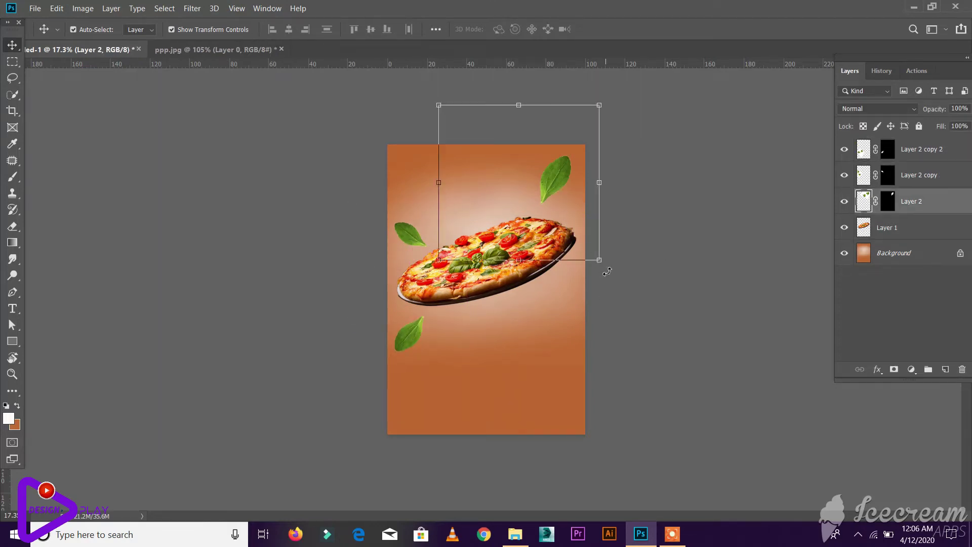
pyautogui.moveTo(604, 269); pyautogui.dragTo(614, 269)
pyautogui.press('Return')
pyautogui.moveTo(550, 181); pyautogui.dragTo(555, 191)
pyautogui.click(629, 182)
# Step: Duplicate the lower-left leaf below the pizza's right end, rotate the copy about 67° counterclockwise, raise it and enlarge it slightly
pyautogui.moveTo(420, 342); pyautogui.dragTo(553, 312)
pyautogui.moveTo(662, 373); pyautogui.dragTo(686, 254)
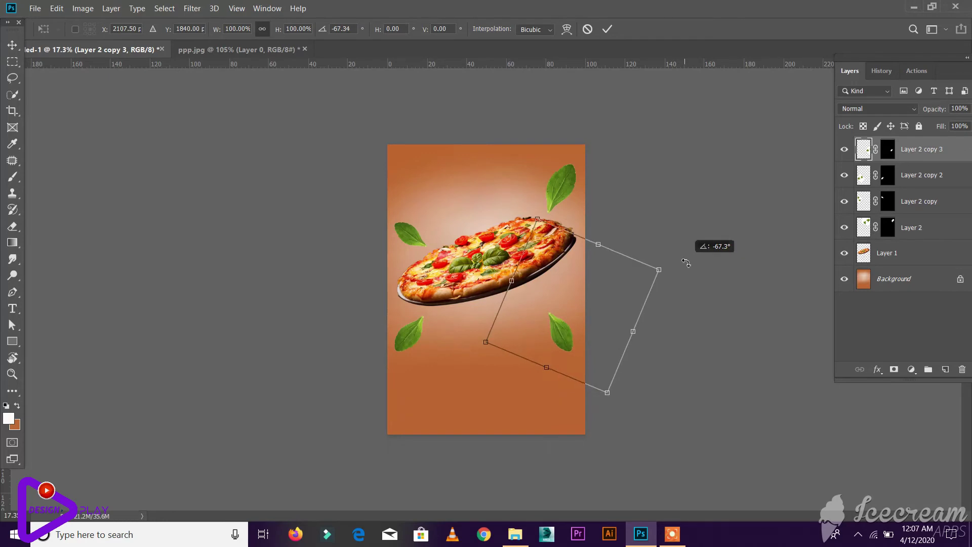
pyautogui.moveTo(561, 331); pyautogui.dragTo(565, 297)
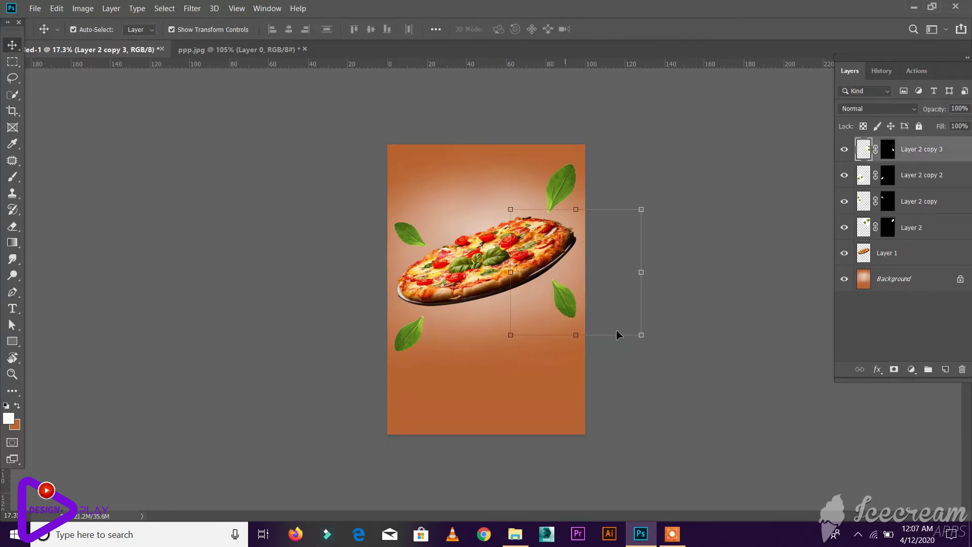
pyautogui.moveTo(641, 335); pyautogui.dragTo(650, 344)
pyautogui.click(607, 29)
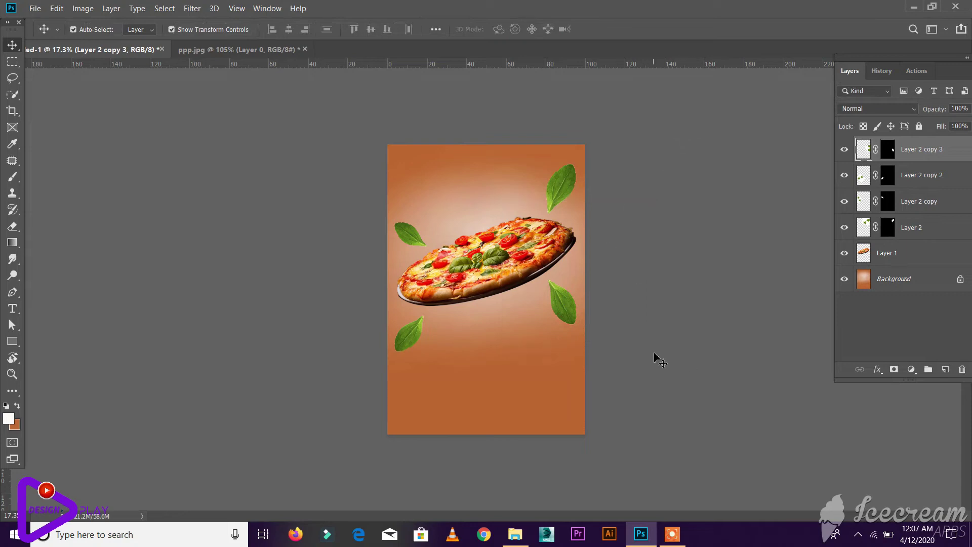
pyautogui.moveTo(658, 357); pyautogui.dragTo(674, 339)
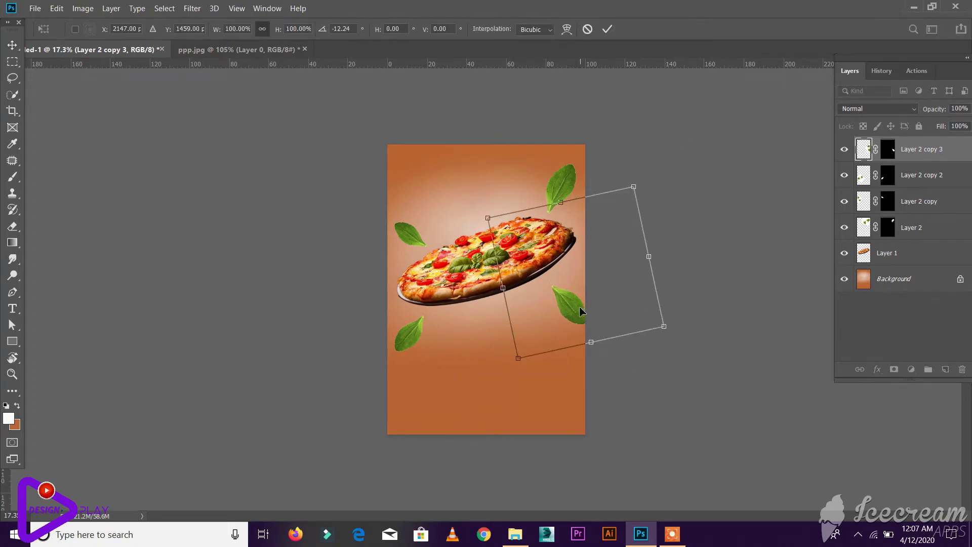
pyautogui.click(587, 29)
# Step: Duplicate the lower-right leaf under the pizza's centre, shrink the copy to a small leaf and rotate it about 21° clockwise
pyautogui.moveTo(569, 326); pyautogui.dragTo(501, 340)
pyautogui.click(668, 332)
pyautogui.moveTo(576, 377); pyautogui.dragTo(536, 367)
pyautogui.scroll(3, 491, 305)
pyautogui.moveTo(489, 312); pyautogui.dragTo(503, 316)
pyautogui.moveTo(539, 360); pyautogui.dragTo(532, 342)
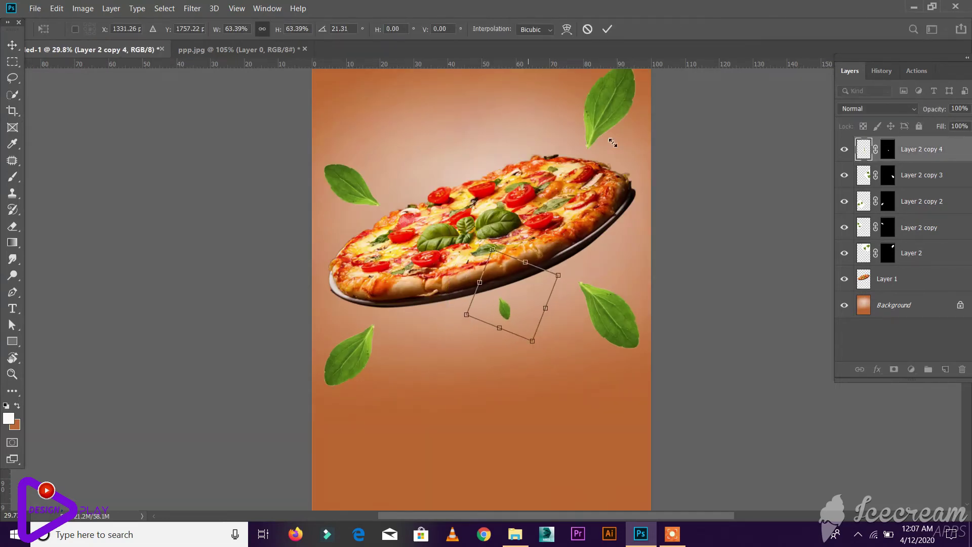
pyautogui.scroll(-1, 652, 265)
pyautogui.press('Return')
pyautogui.moveTo(505, 311)
pyautogui.mouseDown()
pyautogui.moveTo(477, 202)
pyautogui.moveTo(504, 287)
pyautogui.moveTo(496, 317)
pyautogui.mouseUp()
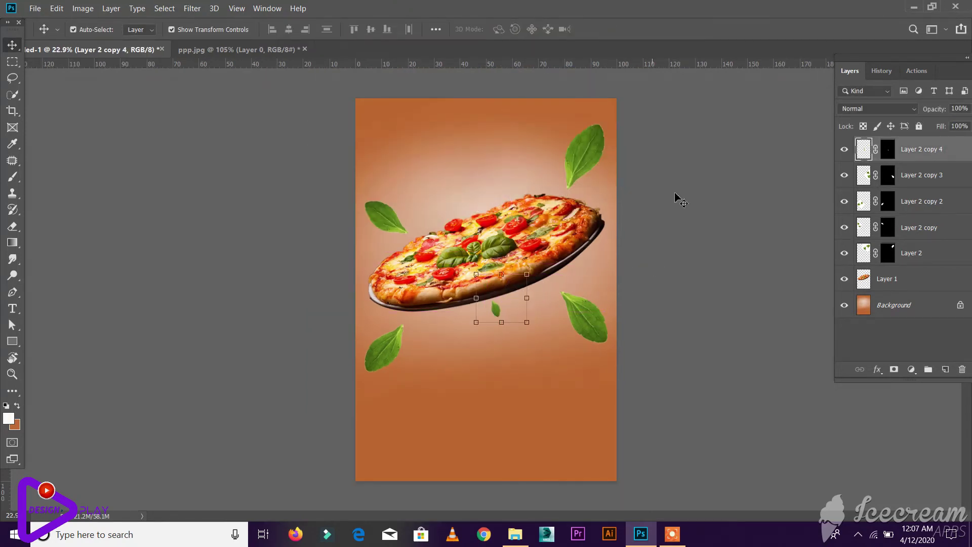
# Step: Duplicate the small leaf above the pizza's upper edge, shrink the copy further and rotate it slightly counterclockwise
pyautogui.scroll(1, 494, 319)
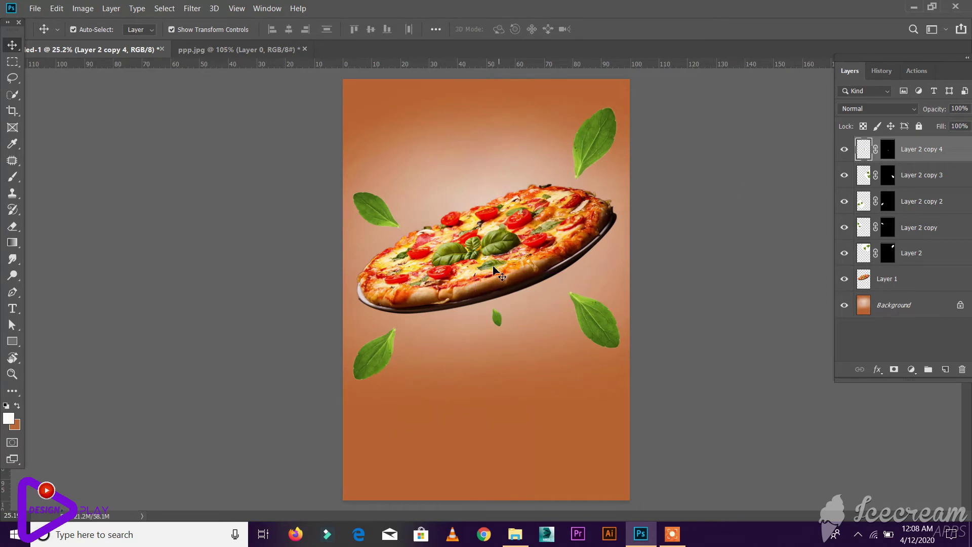
pyautogui.moveTo(504, 323); pyautogui.dragTo(422, 134)
pyautogui.moveTo(483, 158); pyautogui.dragTo(484, 178)
pyautogui.press('Return')
pyautogui.scroll(2, 469, 210)
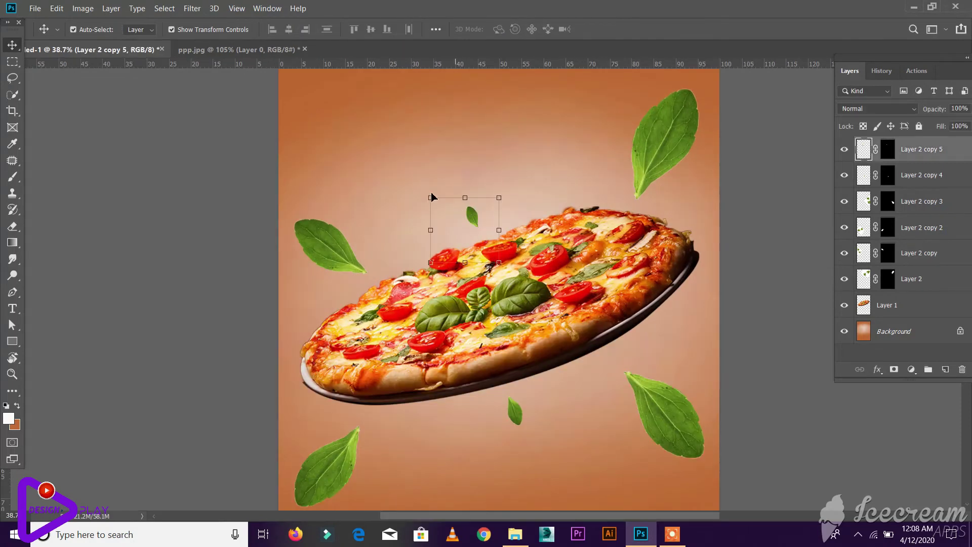
pyautogui.moveTo(422, 200); pyautogui.dragTo(420, 217)
# Step: Slightly enlarge the leaf below the pizza's left end and the leaf above it
pyautogui.scroll(-3, 625, 276)
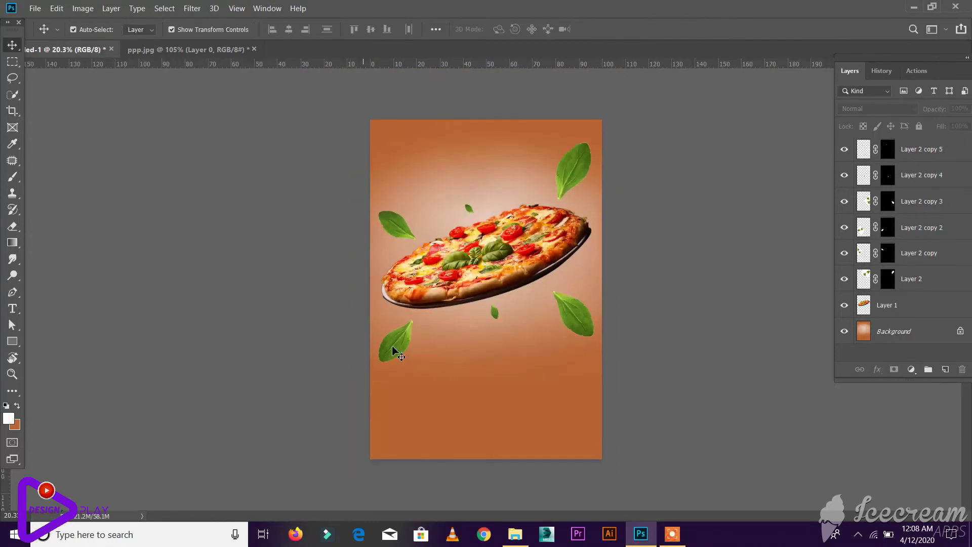
pyautogui.click(395, 349)
pyautogui.moveTo(514, 426); pyautogui.dragTo(514, 396)
pyautogui.moveTo(528, 436)
pyautogui.mouseDown()
pyautogui.moveTo(537, 426)
pyautogui.moveTo(528, 433)
pyautogui.mouseUp()
pyautogui.click(606, 29)
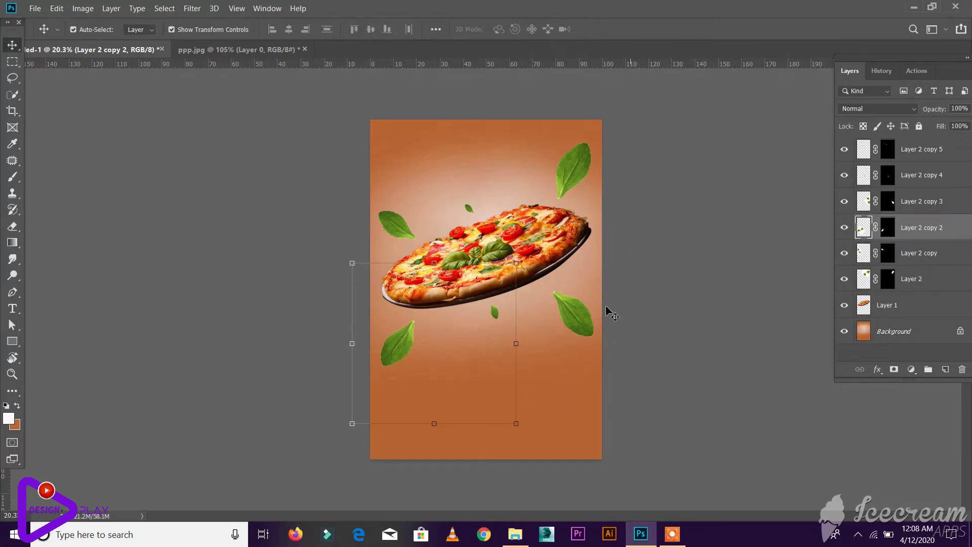
pyautogui.click(401, 225)
pyautogui.moveTo(464, 188); pyautogui.dragTo(471, 179)
pyautogui.click(607, 29)
pyautogui.click(688, 221)
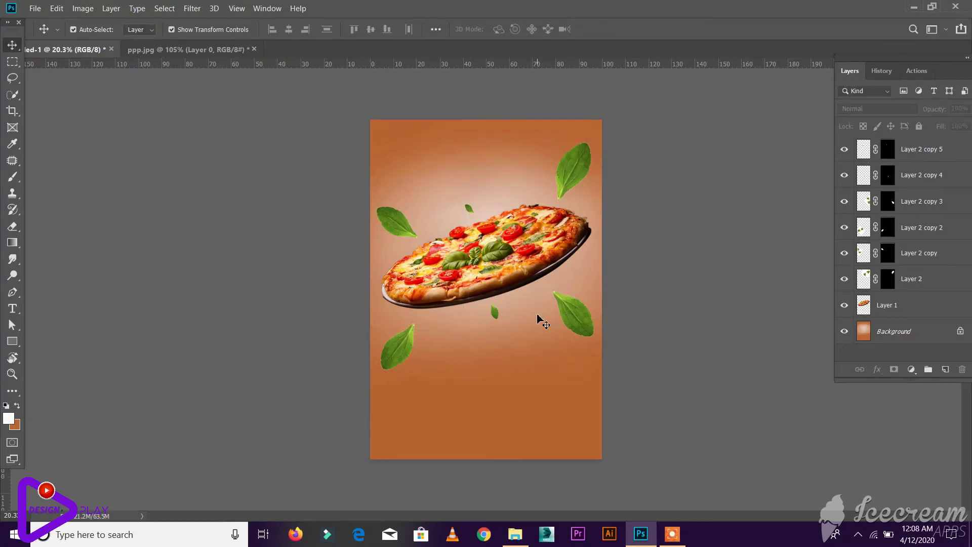
pyautogui.scroll(1, 514, 352)
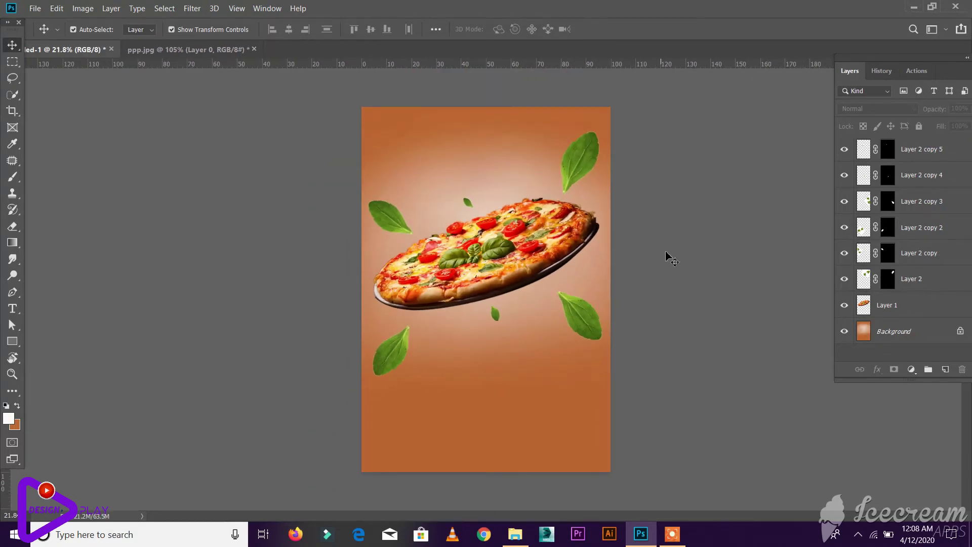
# Step: Close the ppp.jpg leaf image and open the special-offers image
pyautogui.click(178, 51)
pyautogui.hotkey('ctrl', 'w')
pyautogui.click(511, 215)
pyautogui.click(35, 8)
pyautogui.click(50, 31)
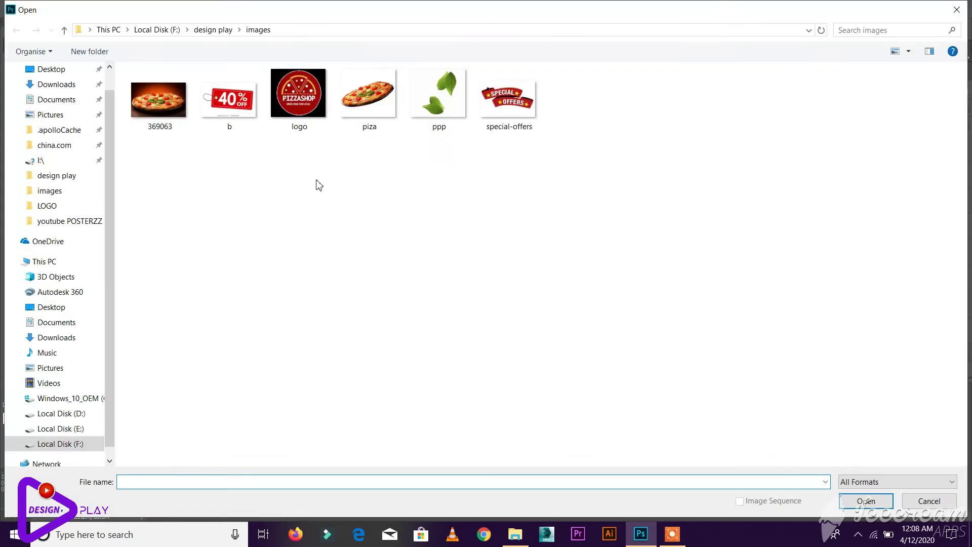
pyautogui.click(508, 122)
pyautogui.click(865, 500)
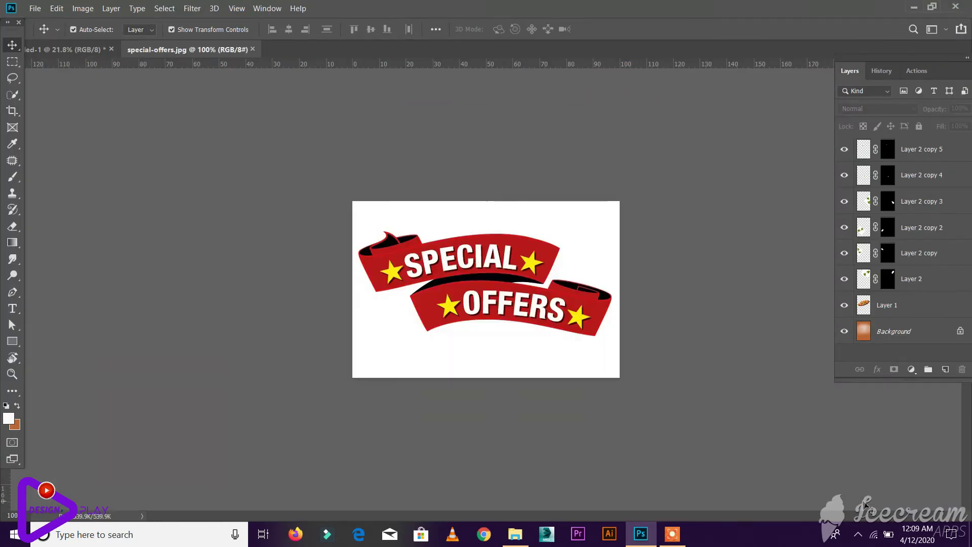
# Step: Select the white background around the Special Offers banner with Quick Selection, invert the selection and mask the layer with it
pyautogui.press('w')
pyautogui.click(584, 225)
pyautogui.moveTo(399, 209)
pyautogui.mouseDown()
pyautogui.moveTo(370, 334)
pyautogui.moveTo(436, 354)
pyautogui.mouseUp()
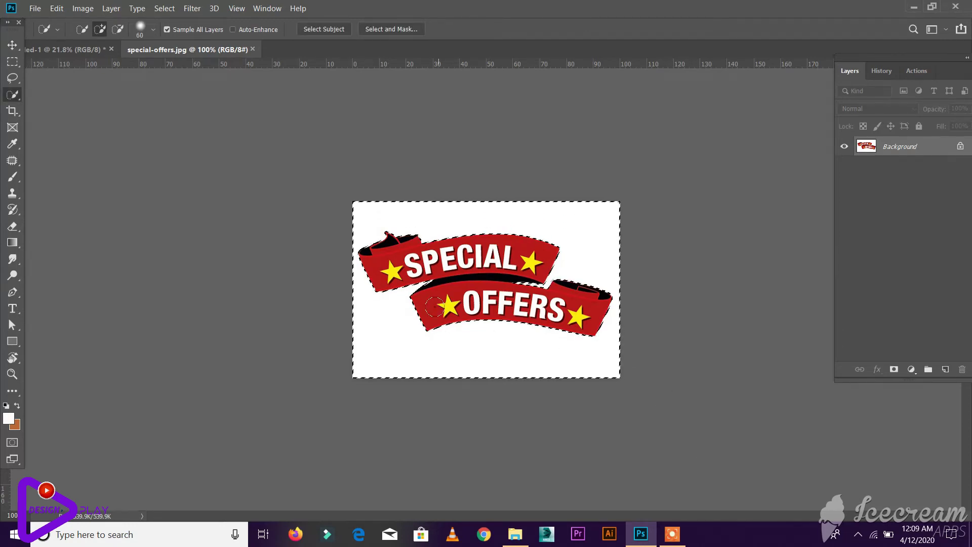
pyautogui.hotkey('ctrl', 'shift', 'i')
pyautogui.click(895, 370)
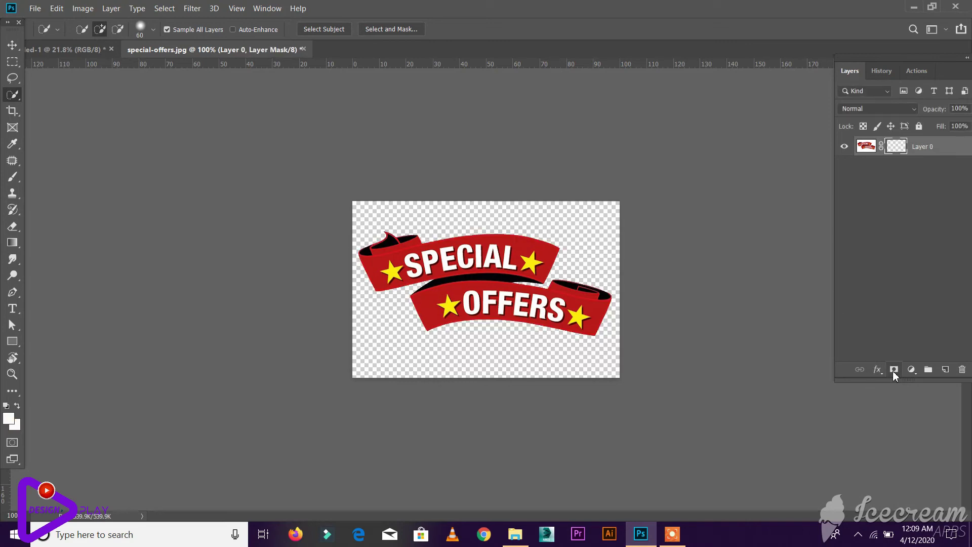
# Step: Bring the masked Special Offers banner into the poster and place it below the pizza, right of centre
pyautogui.click(12, 45)
pyautogui.moveTo(349, 211); pyautogui.dragTo(569, 343)
pyautogui.moveTo(520, 388); pyautogui.dragTo(537, 368)
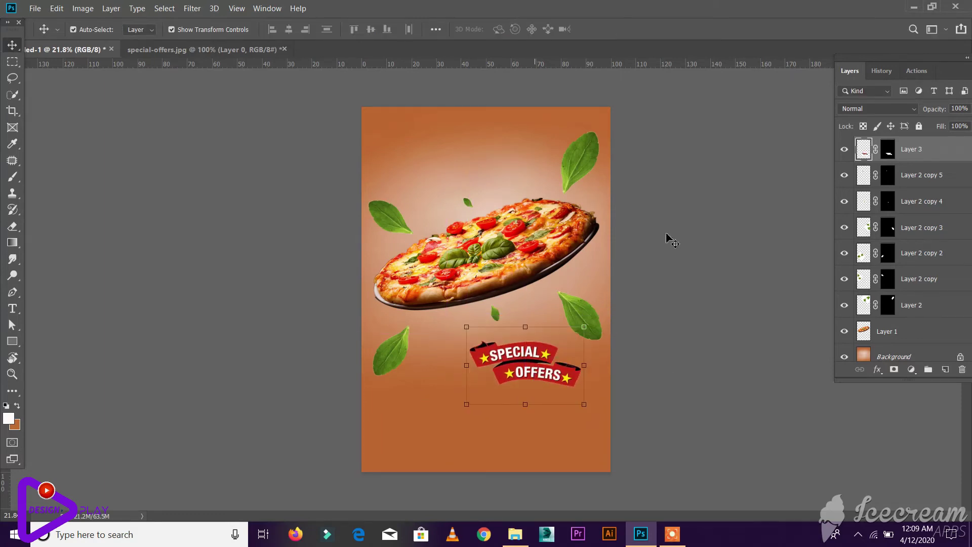
# Step: Close the special-offers.jpg document and open the logo image
pyautogui.click(203, 49)
pyautogui.hotkey('ctrl', 'w')
pyautogui.click(505, 209)
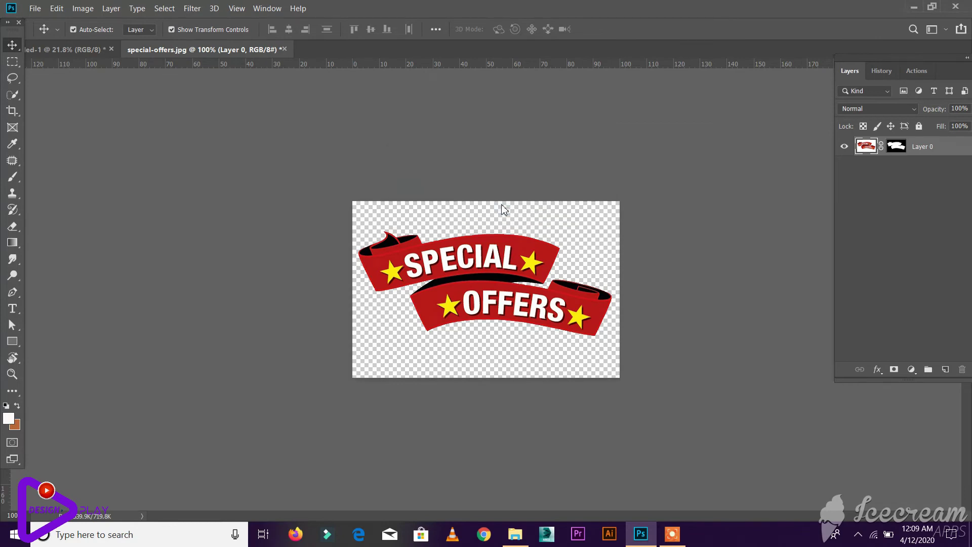
pyautogui.click(35, 8)
pyautogui.click(51, 40)
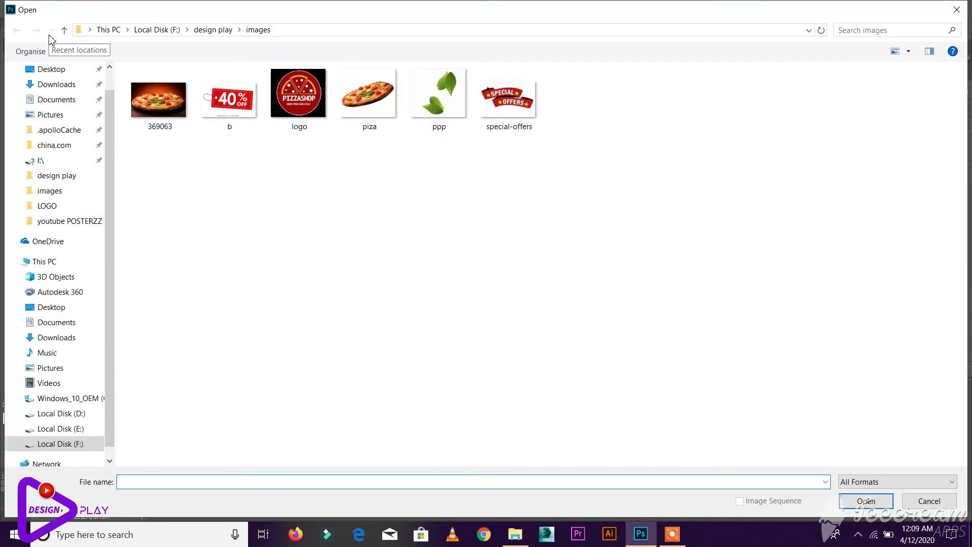
pyautogui.doubleClick(299, 96)
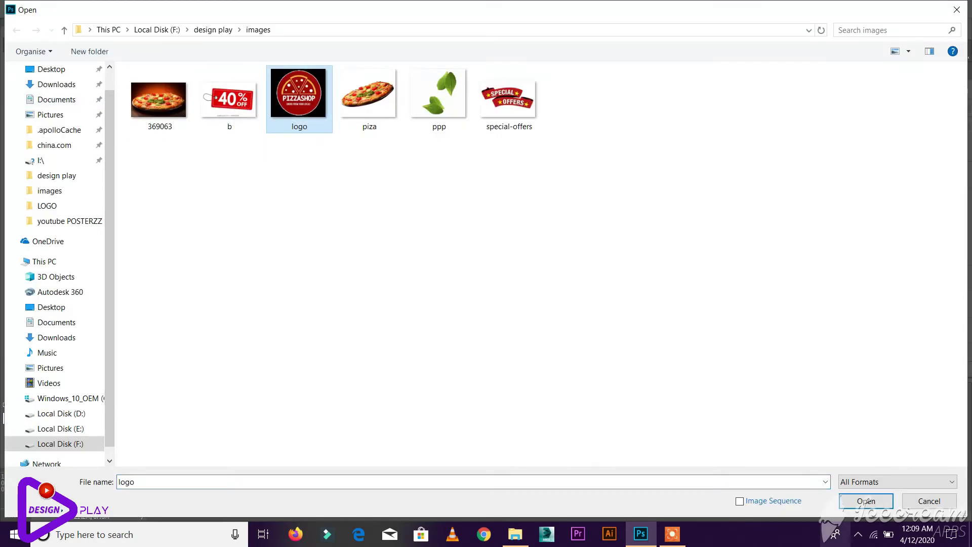
# Step: Place the Pizzashop logo in the poster's upper-left corner and scale it to about 86.6%
pyautogui.moveTo(454, 247); pyautogui.dragTo(412, 114)
pyautogui.press('Return')
pyautogui.hotkey('ctrl', 't')
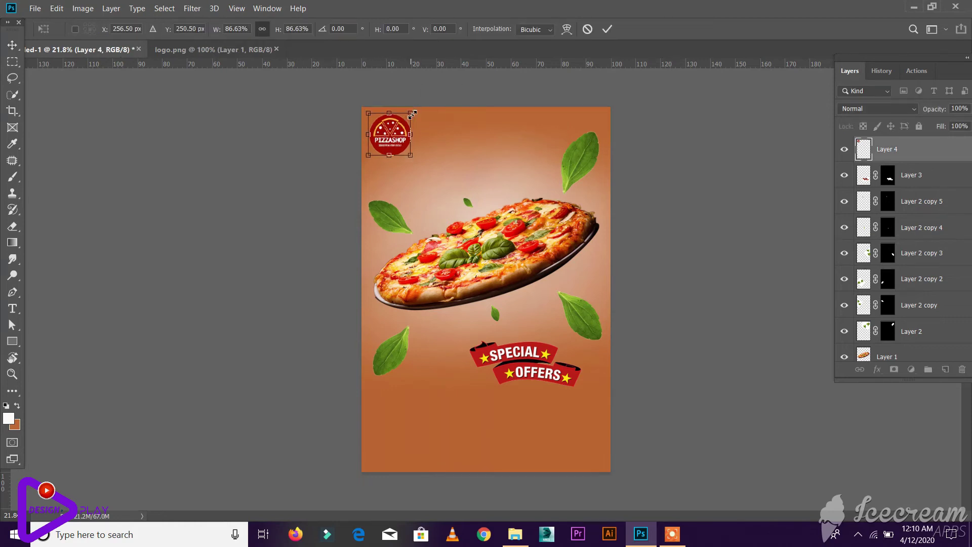
pyautogui.click(607, 30)
pyautogui.hotkey('ctrl', '0')
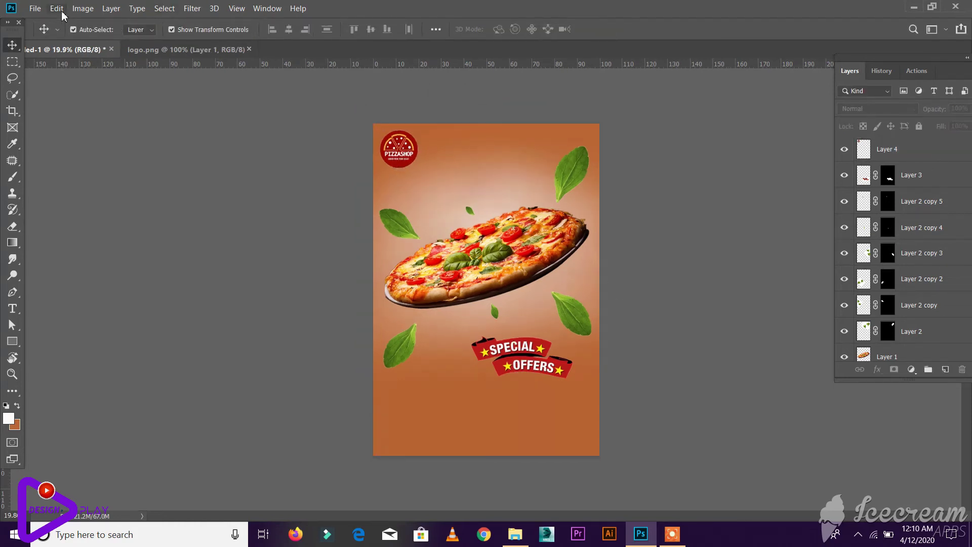
# Step: Open the 40% off tag image named b
pyautogui.click(35, 8)
pyautogui.click(50, 30)
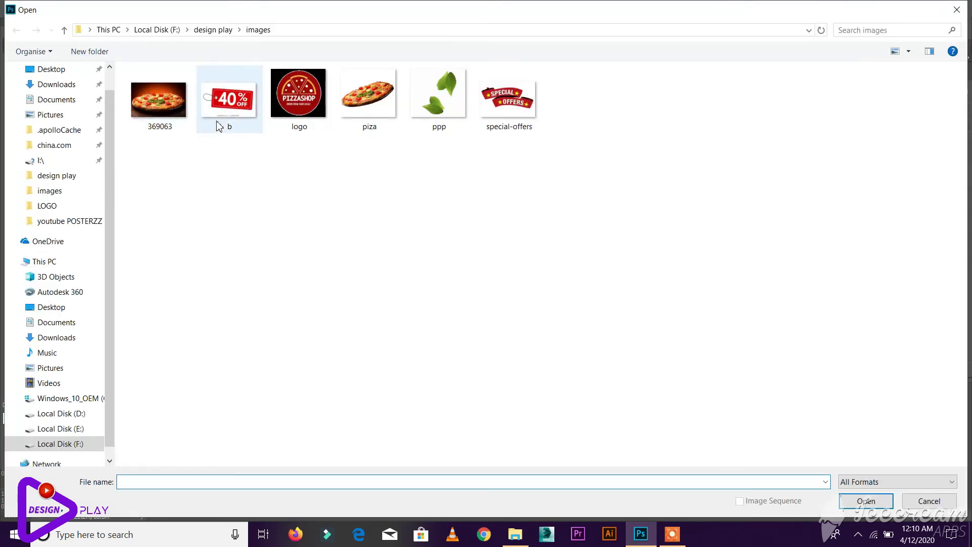
pyautogui.doubleClick(218, 126)
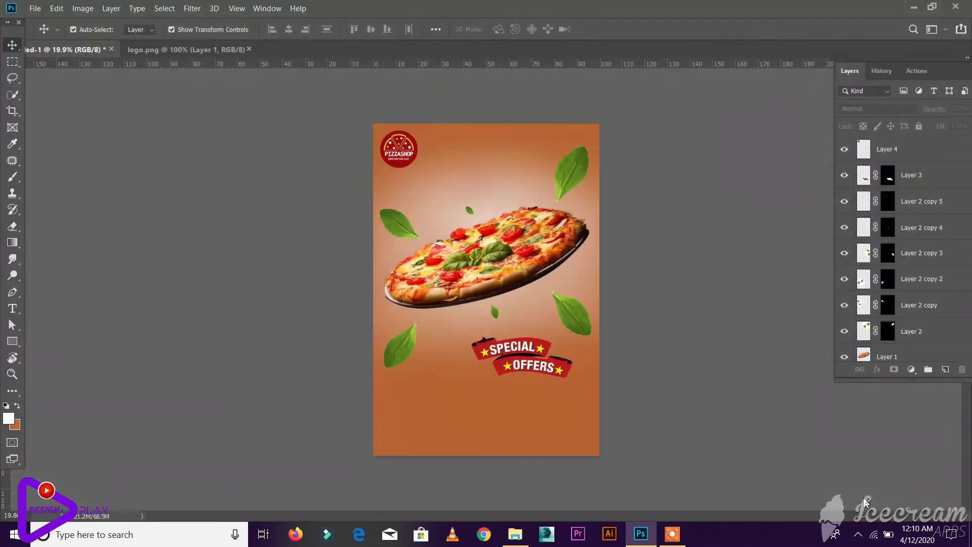
# Step: Select the white areas of the tag image with the Magic Wand and invert the selection
pyautogui.press('w')
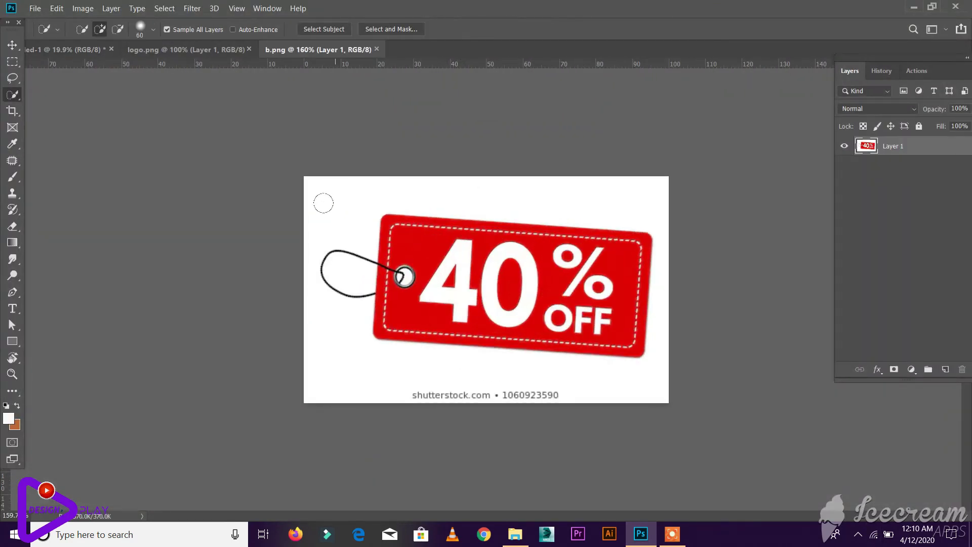
pyautogui.rightClick(13, 94)
pyautogui.click(61, 104)
pyautogui.click(343, 218)
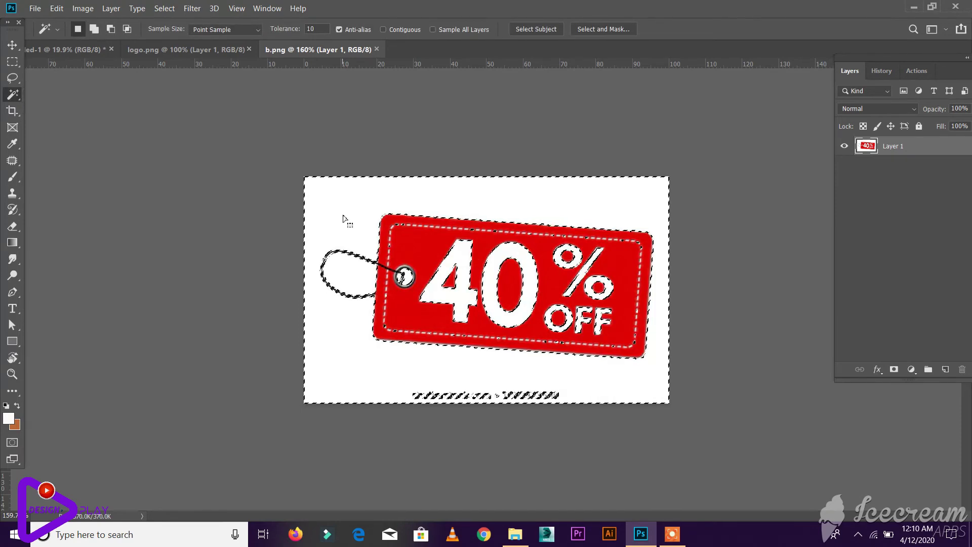
pyautogui.hotkey('ctrl', 'shift', 'i')
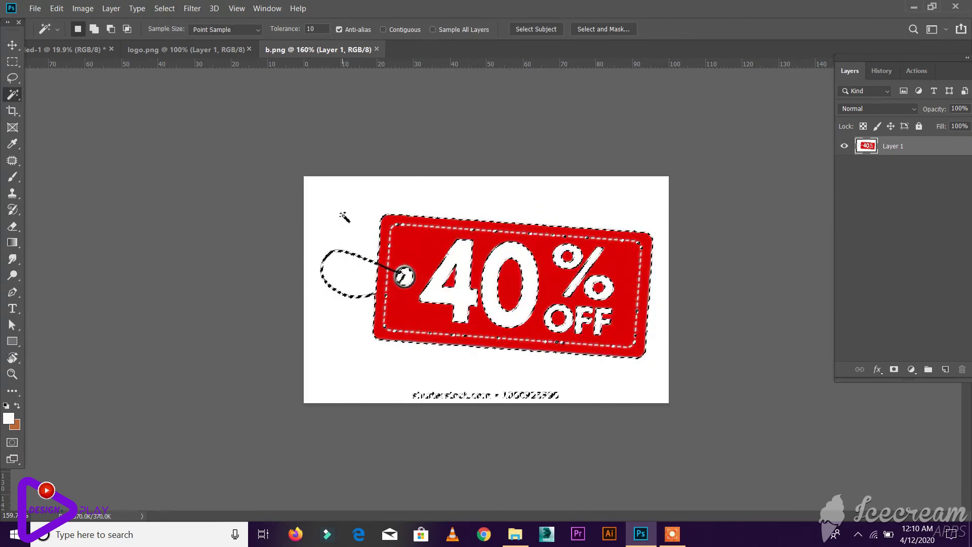
# Step: Draw a four-point Pen path around the inside of the red tag and add it to the selection
pyautogui.press('p')
pyautogui.click(386, 246)
pyautogui.click(650, 241)
pyautogui.click(640, 353)
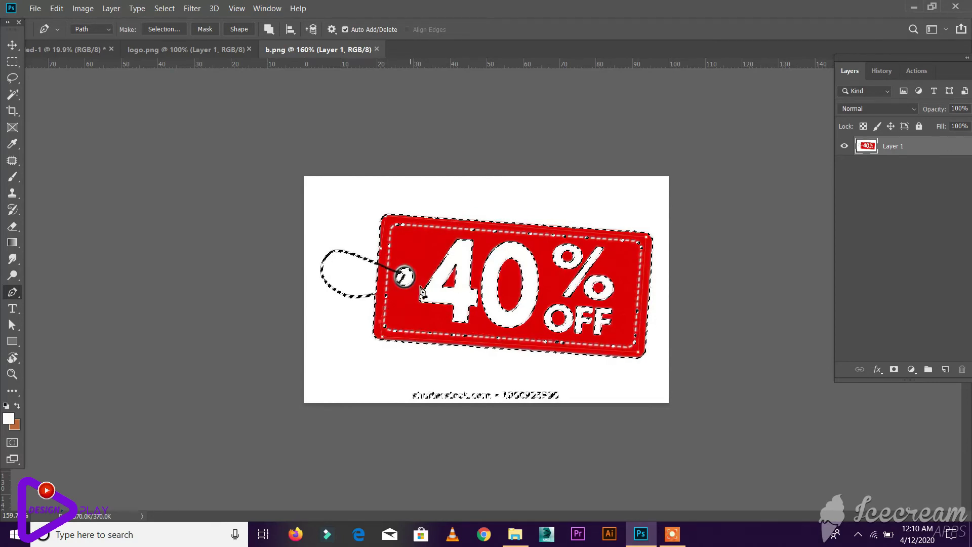
pyautogui.click(382, 248)
pyautogui.hotkey('ctrl', 'shift', 'Return')
# Step: Draw a Pen path around the shutterstock caption below the tag and subtract it from the selection
pyautogui.click(376, 364)
pyautogui.click(688, 393)
pyautogui.click(674, 440)
pyautogui.click(347, 442)
pyautogui.hotkey('ctrl', 'shift', 'Return')
pyautogui.hotkey('ctrl', 'z')
pyautogui.hotkey('ctrl', 'alt', 'Return')
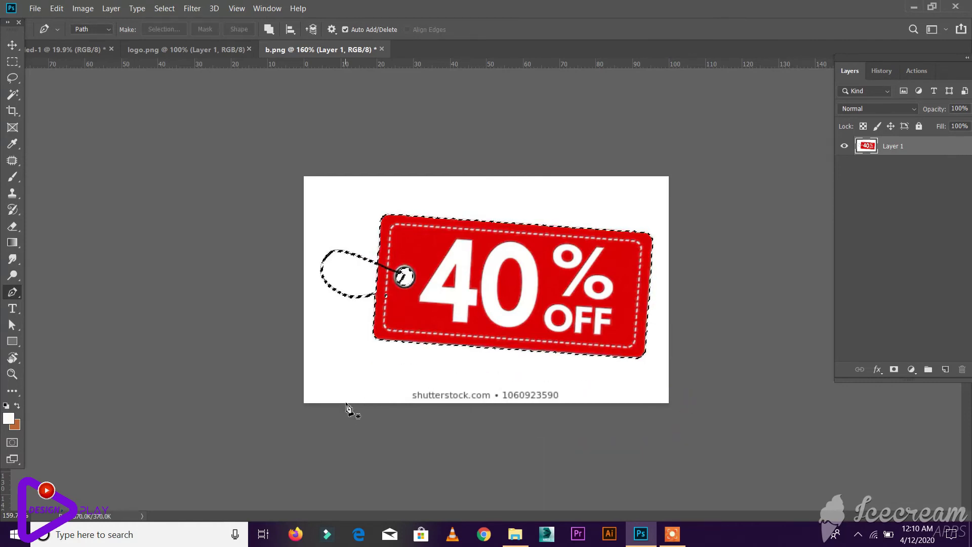
# Step: Refine the tag selection in Select and Mask with a 0.2 px feather and output it as a layer mask
pyautogui.hotkey('ctrl', 'alt', 'r')
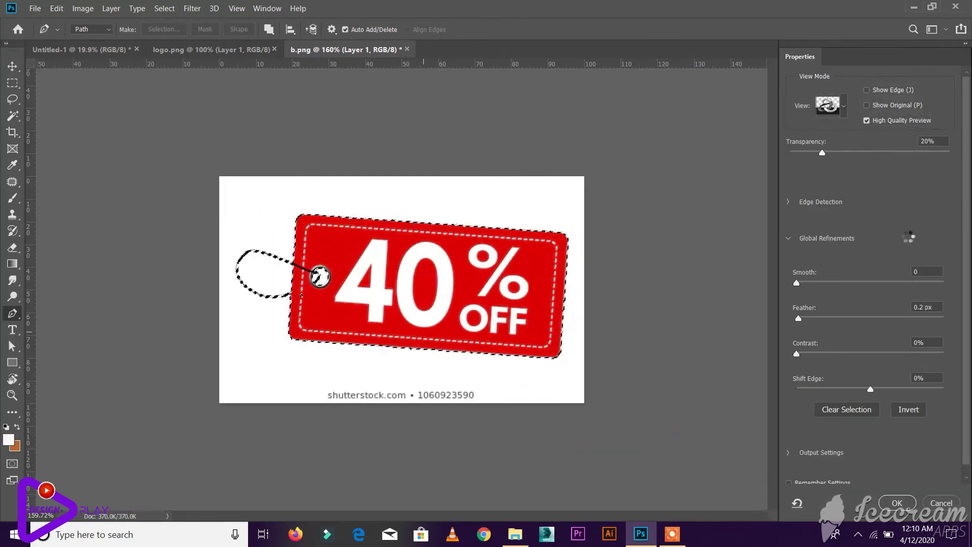
pyautogui.click(933, 308)
pyautogui.click(903, 508)
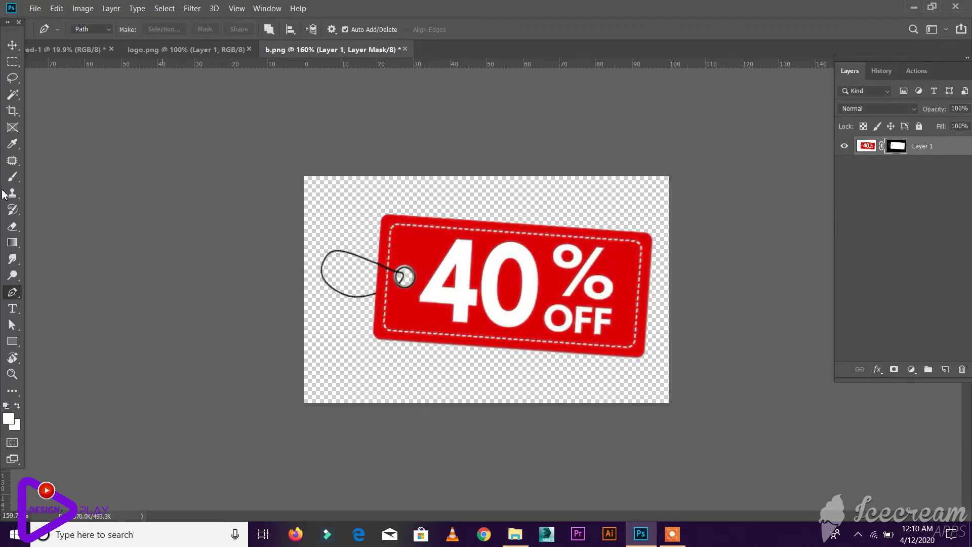
# Step: Move the masked 40% off tag into the poster document, near its lower-right corner
pyautogui.click(12, 46)
pyautogui.click(867, 146)
pyautogui.moveTo(527, 317); pyautogui.dragTo(566, 426)
pyautogui.hotkey('ctrl', 't')
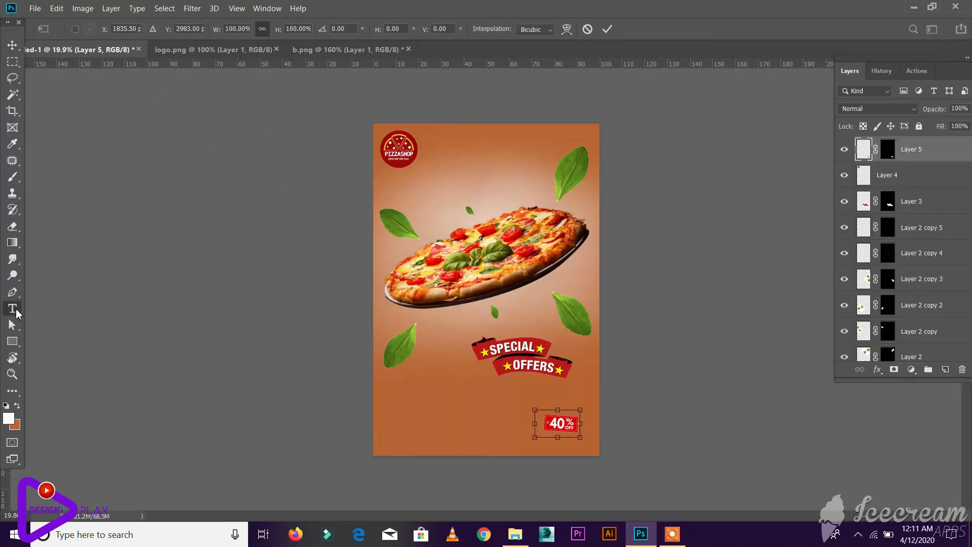
# Step: Draw a text box below the Special Offers banner and replace its placeholder text with PIZZA
pyautogui.click(15, 310)
pyautogui.moveTo(392, 395); pyautogui.dragTo(546, 437)
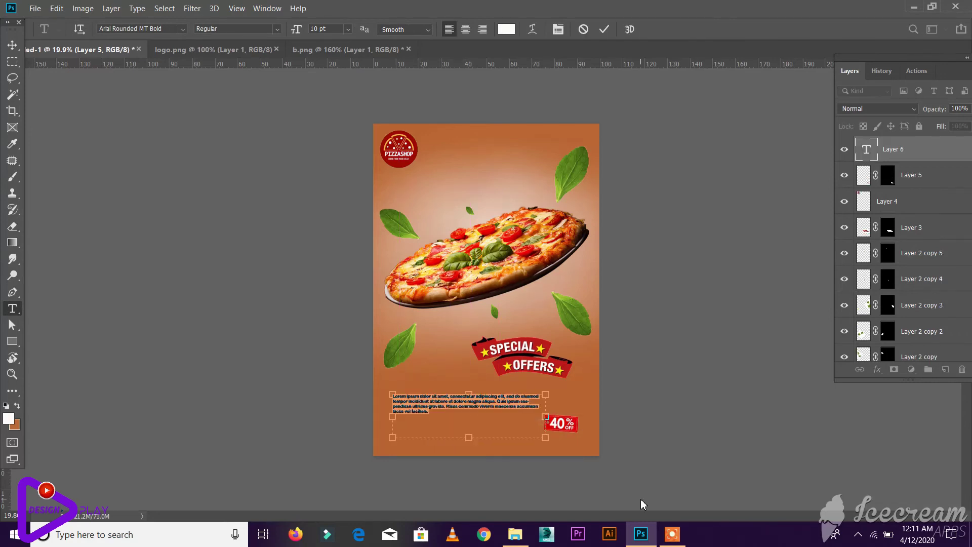
pyautogui.press('Delete')
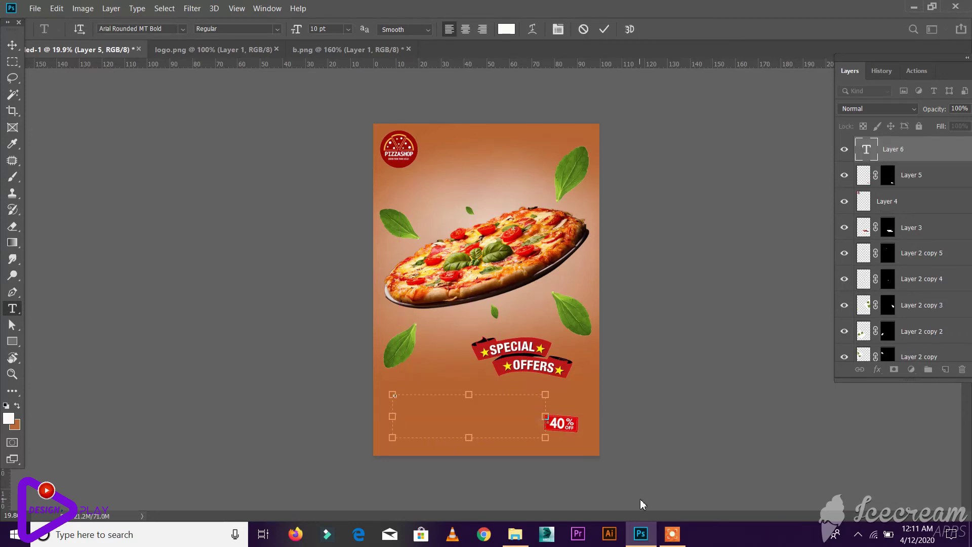
pyautogui.write('PIZZA')
# Step: Set the font size of the PIZZA text to 85 pt
pyautogui.scroll(3, 467, 434)
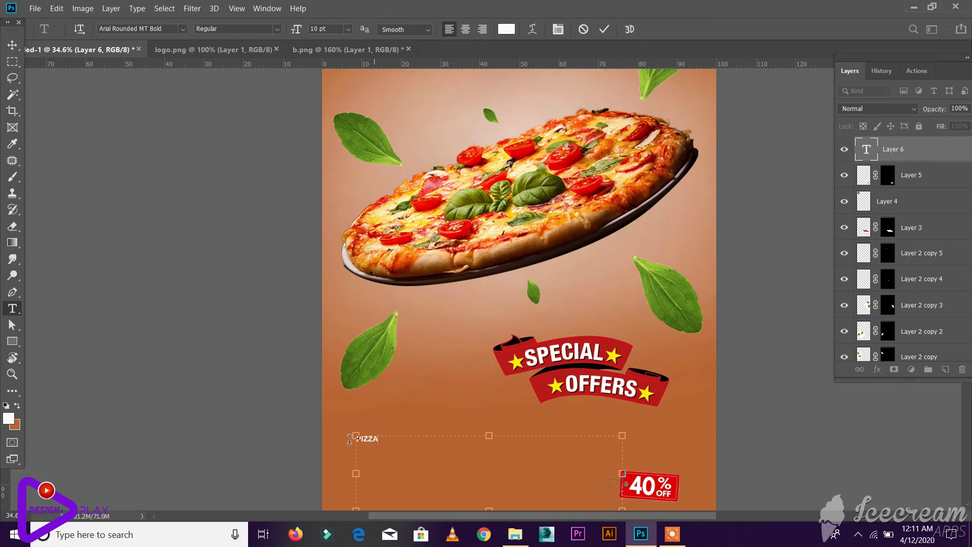
pyautogui.click(348, 29)
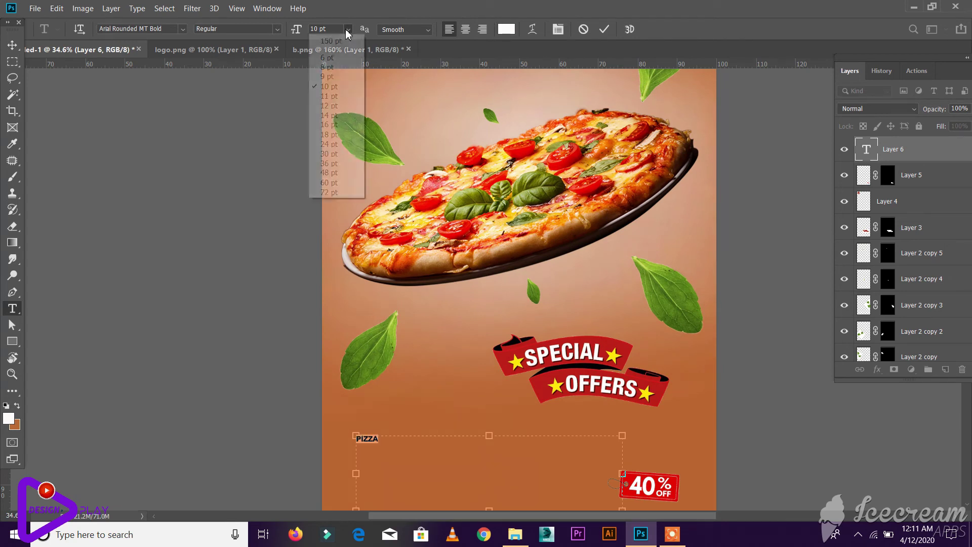
pyautogui.click(336, 191)
pyautogui.click(300, 30)
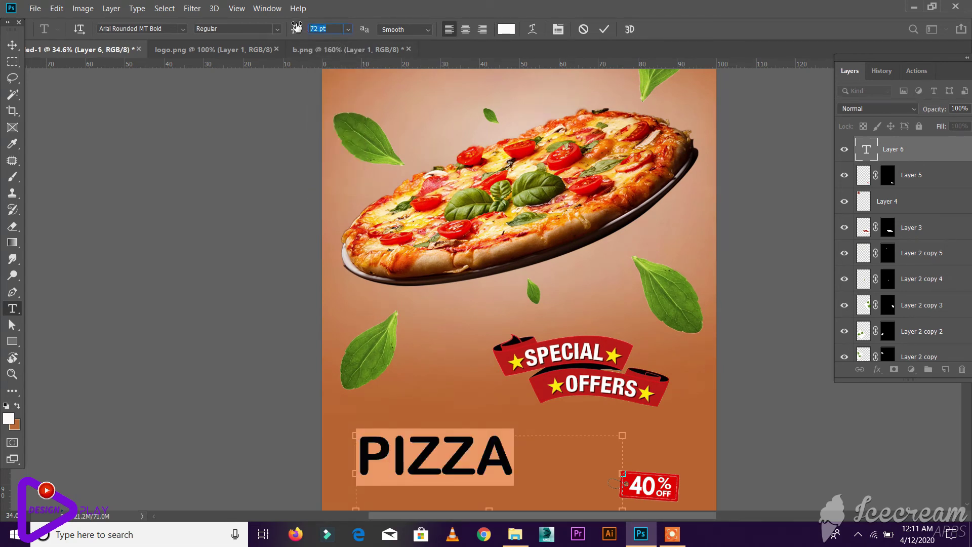
pyautogui.press('Return')
pyautogui.scroll(-2, 296, 161)
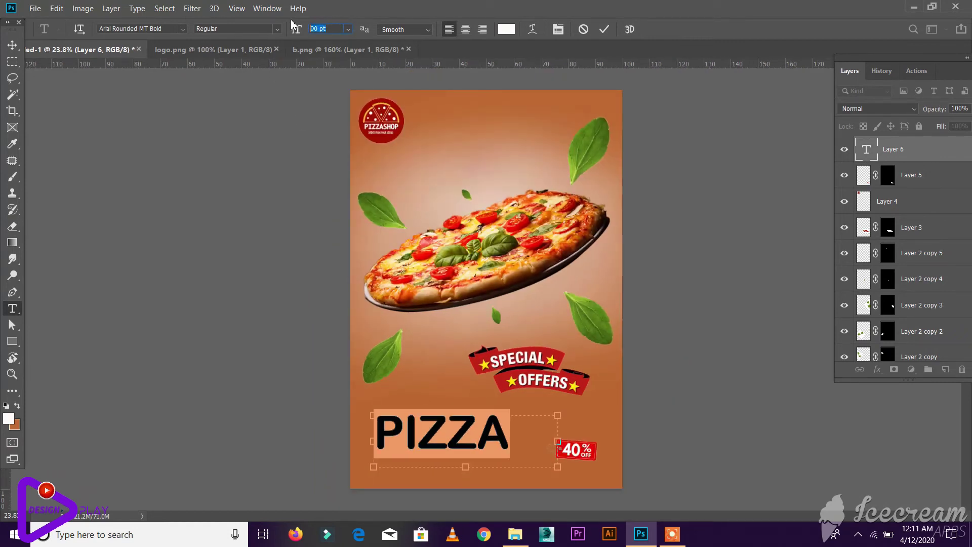
pyautogui.press('Return')
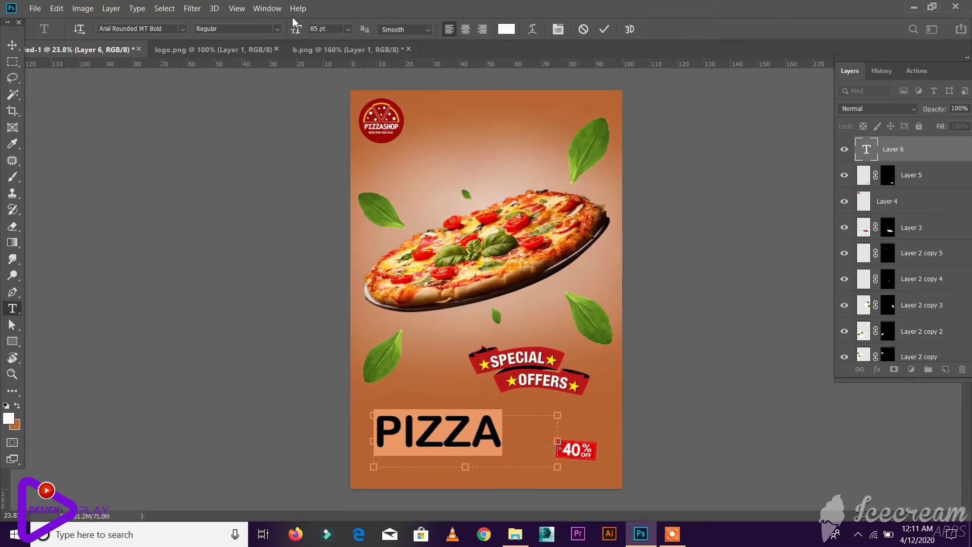
# Step: Position the PIZZA text beneath the Special Offers banner and tilt it about 4.76 degrees counter-clockwise
pyautogui.click(12, 44)
pyautogui.scroll(-1, 473, 409)
pyautogui.moveTo(559, 442); pyautogui.dragTo(585, 418)
pyautogui.click(607, 29)
pyautogui.click(495, 397)
pyautogui.moveTo(468, 407); pyautogui.dragTo(469, 401)
pyautogui.moveTo(570, 447)
pyautogui.mouseDown()
pyautogui.moveTo(575, 434)
pyautogui.moveTo(560, 462)
pyautogui.mouseUp()
pyautogui.click(606, 29)
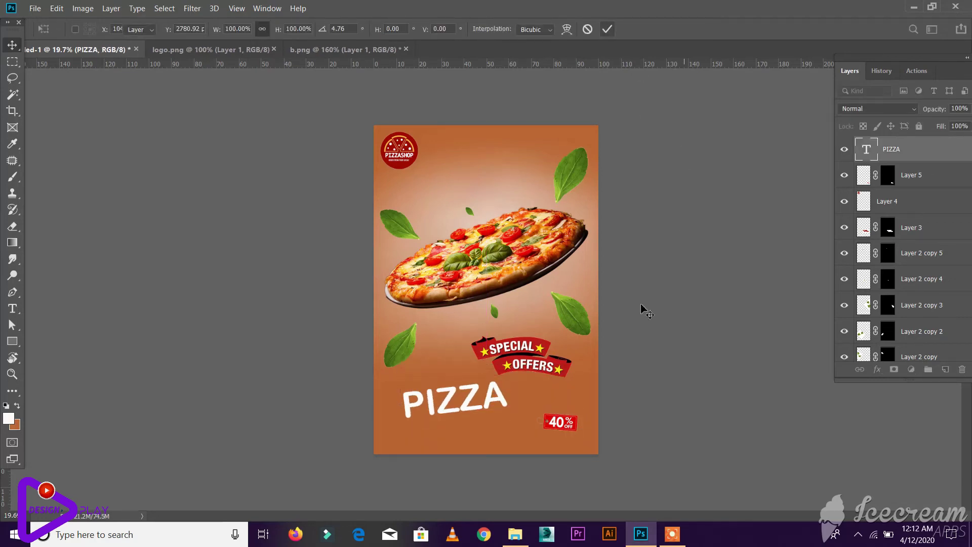
# Step: Scale the 40% off tag up proportionally to about 195.7%
pyautogui.click(555, 423)
pyautogui.hotkey('ctrl', 't')
pyautogui.moveTo(578, 416); pyautogui.dragTo(585, 401)
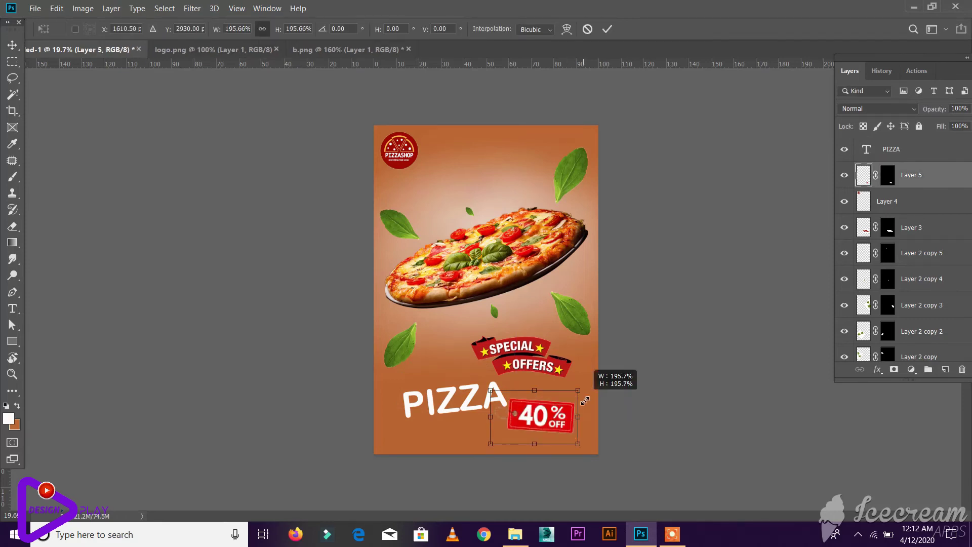
pyautogui.click(608, 31)
# Step: Rotate the 40% off tag about 9 degrees clockwise and place it beside the PIZZA text
pyautogui.scroll(4, 546, 426)
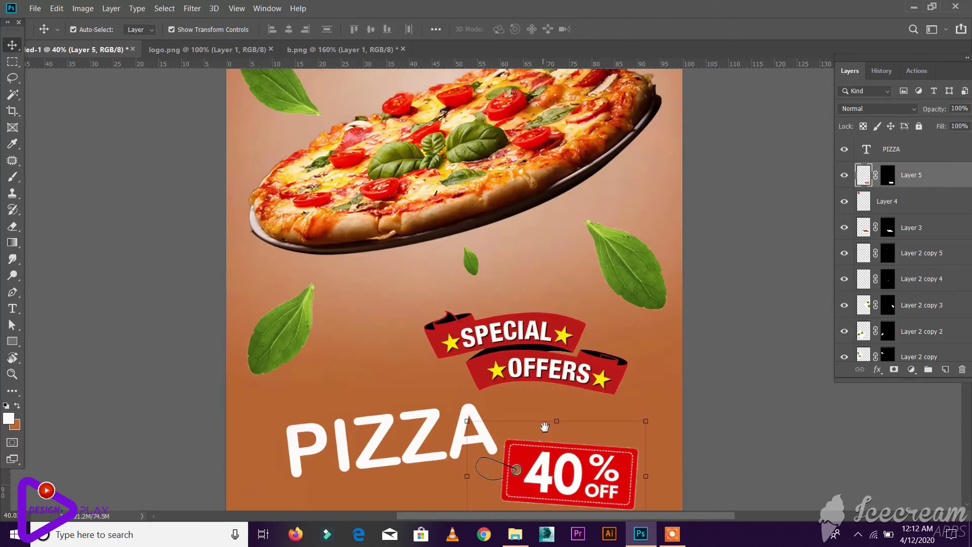
pyautogui.moveTo(545, 427); pyautogui.dragTo(532, 290)
pyautogui.scroll(1, 531, 290)
pyautogui.moveTo(525, 359); pyautogui.dragTo(541, 337)
pyautogui.moveTo(680, 403); pyautogui.dragTo(627, 374)
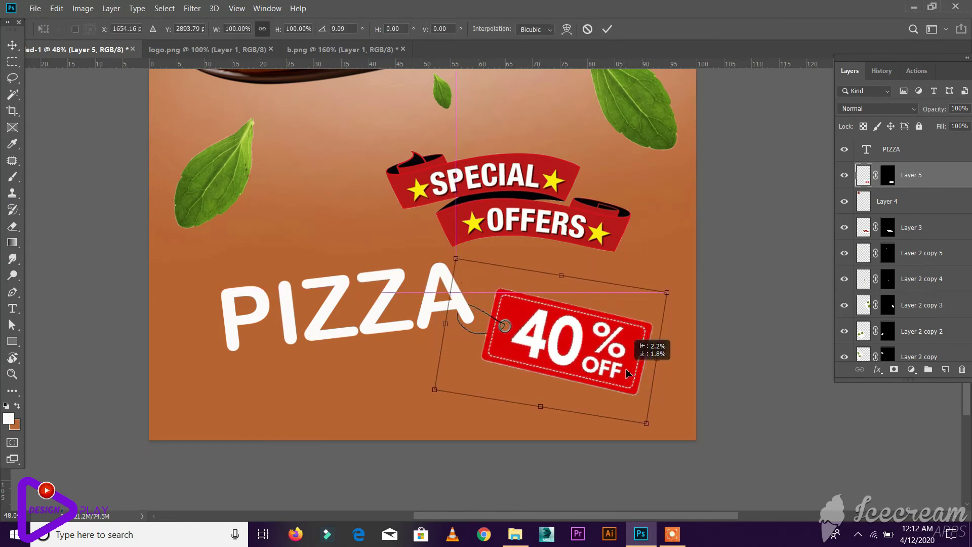
pyautogui.scroll(-3, 626, 370)
pyautogui.click(648, 400)
pyautogui.scroll(-2, 648, 395)
pyautogui.click(648, 376)
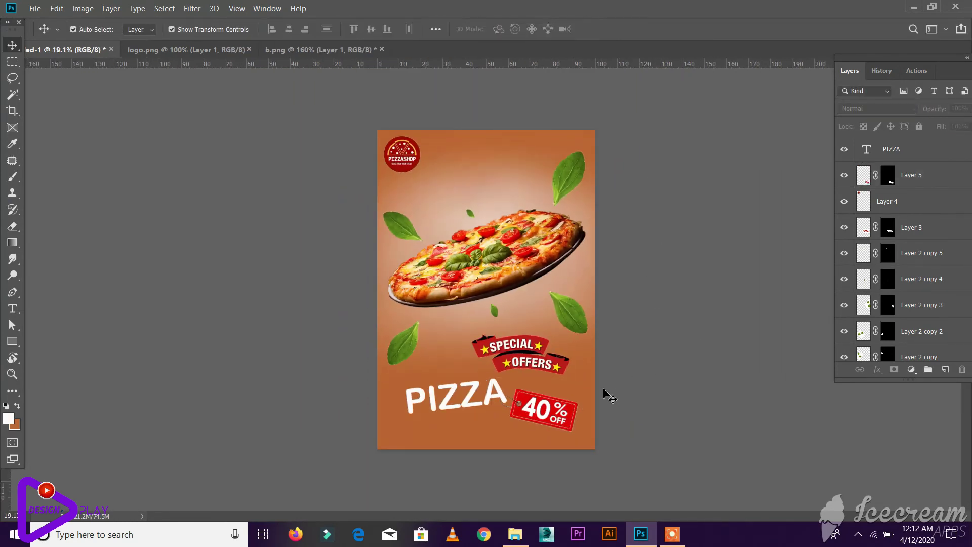
# Step: Nudge the Special Offers banner slightly above the PIZZA text and the tag
pyautogui.scroll(1, 603, 389)
pyautogui.moveTo(557, 367); pyautogui.dragTo(542, 374)
pyautogui.click(651, 318)
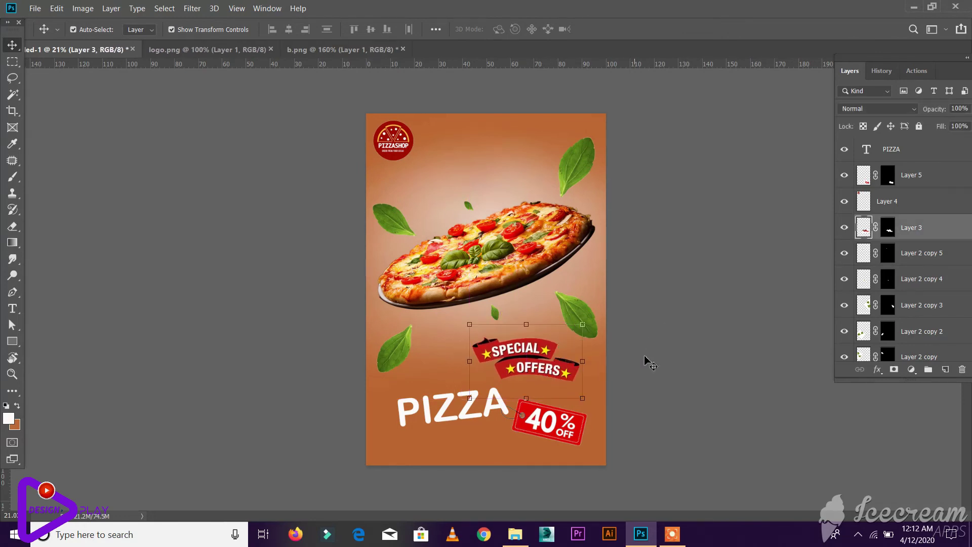
pyautogui.click(645, 362)
# Step: Try a steeper counter-clockwise tilt on the PIZZA text
pyautogui.click(433, 421)
pyautogui.hotkey('ctrl', 't')
pyautogui.moveTo(582, 442); pyautogui.dragTo(579, 438)
pyautogui.click(647, 379)
# Step: Shift the Special Offers banner slightly toward the poster's centre
pyautogui.moveTo(536, 350); pyautogui.dragTo(526, 352)
pyautogui.click(658, 348)
pyautogui.scroll(-2, 597, 409)
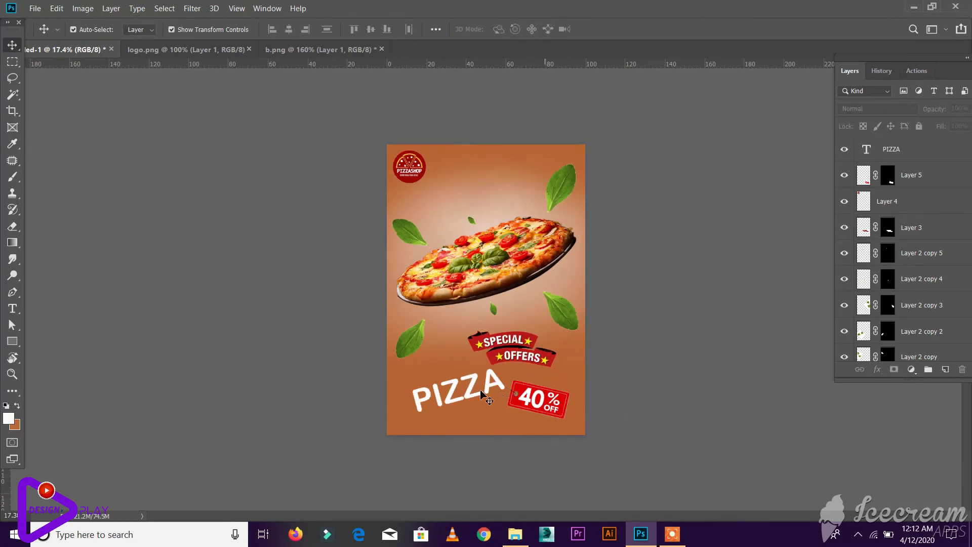
# Step: Rotate the PIZZA text back clockwise to a gentler upward tilt
pyautogui.click(481, 394)
pyautogui.click(409, 435)
pyautogui.moveTo(559, 438); pyautogui.dragTo(560, 445)
pyautogui.click(607, 29)
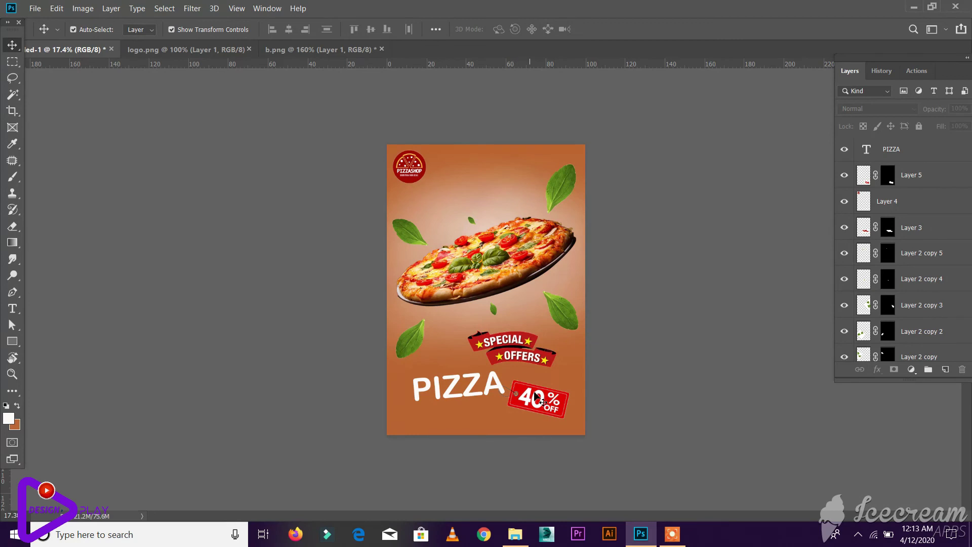
# Step: Add an 18 pt text box along the poster's bottom edge and enter "design by design play"
pyautogui.click(531, 358)
pyautogui.scroll(3, 555, 433)
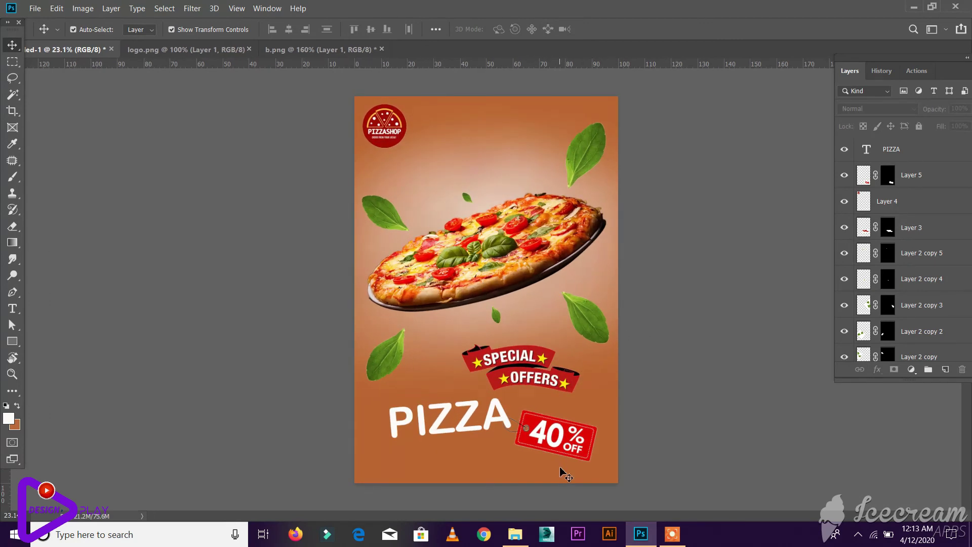
pyautogui.scroll(3, 556, 419)
pyautogui.press('t')
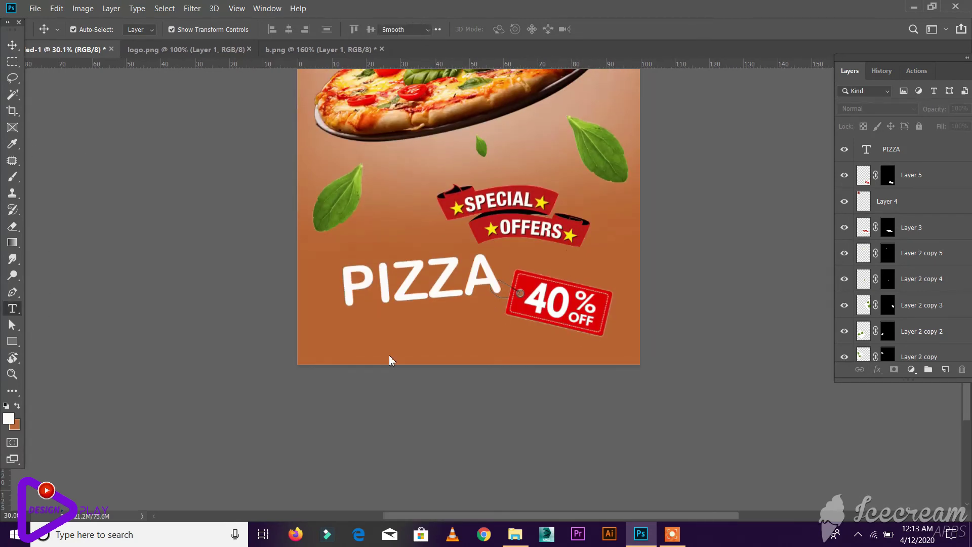
pyautogui.moveTo(376, 342); pyautogui.dragTo(575, 365)
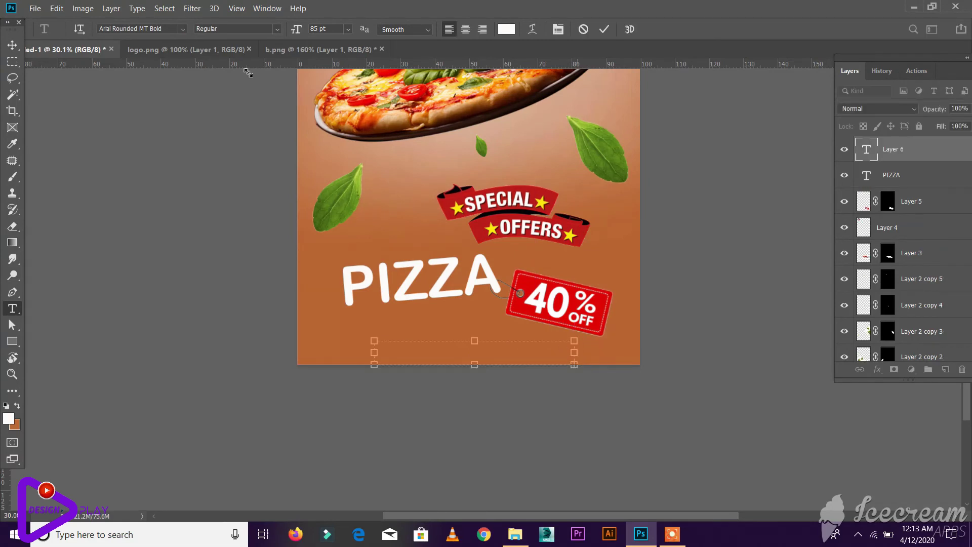
pyautogui.click(350, 29)
pyautogui.click(330, 121)
pyautogui.press('BackSpace')
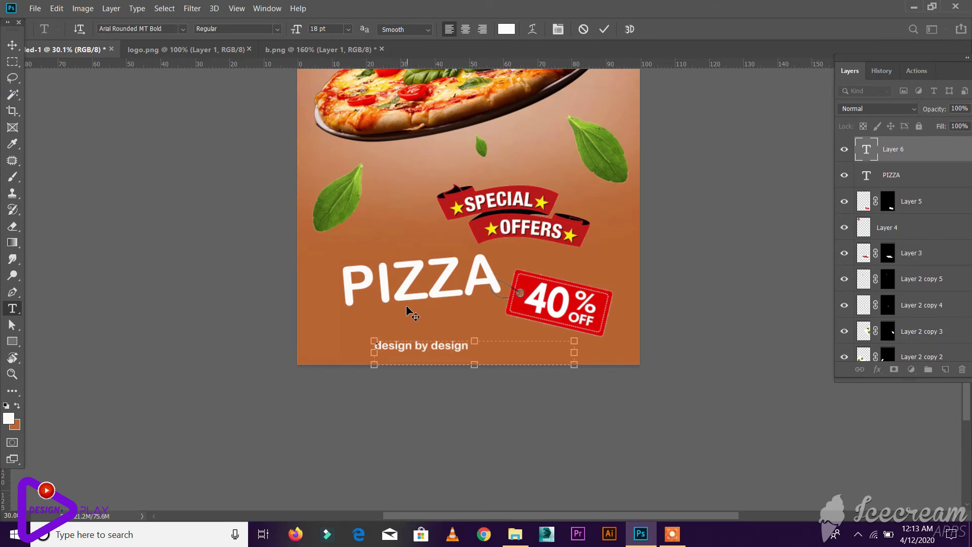
# Step: Set the credit line's anti-aliasing to None and its font to Baskerville Old Face
pyautogui.moveTo(495, 348); pyautogui.dragTo(378, 339)
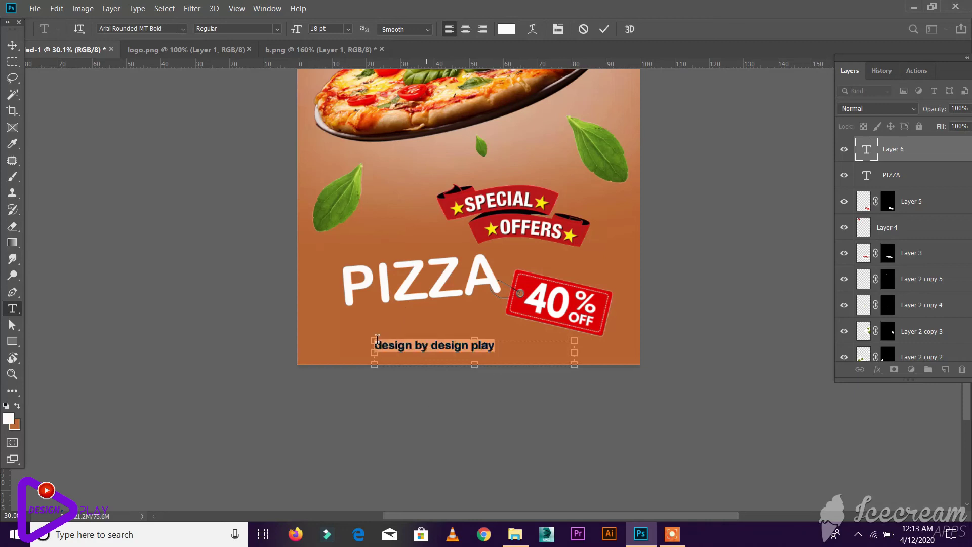
pyautogui.click(426, 34)
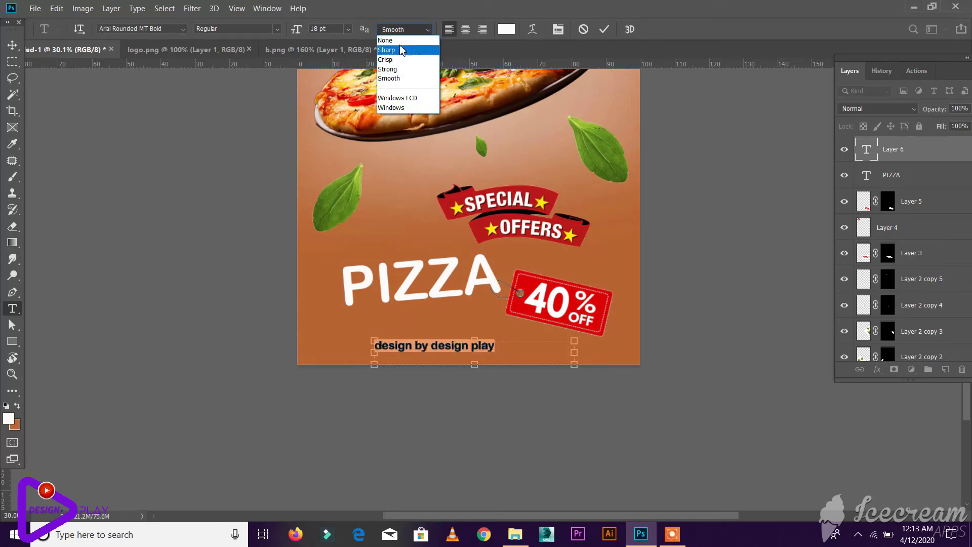
pyautogui.click(395, 40)
pyautogui.click(277, 30)
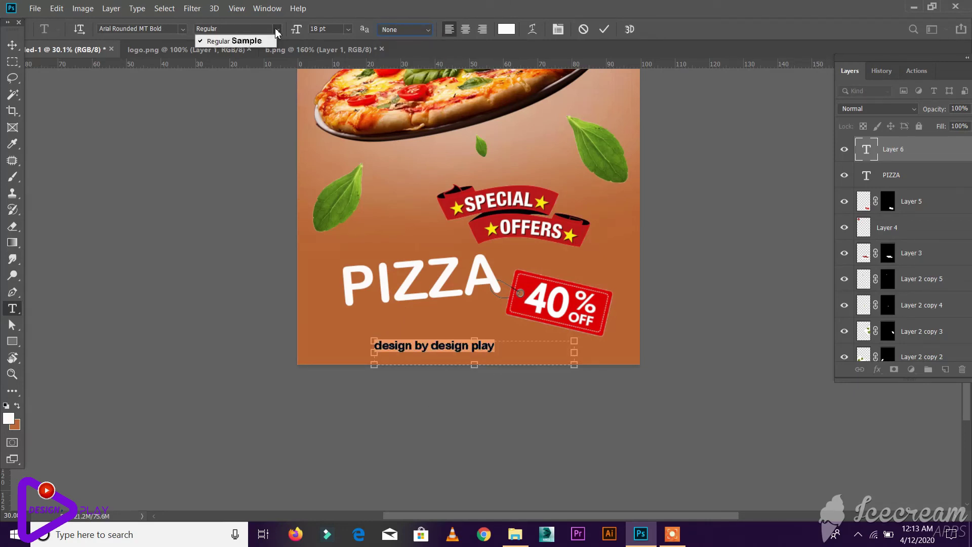
pyautogui.click(182, 31)
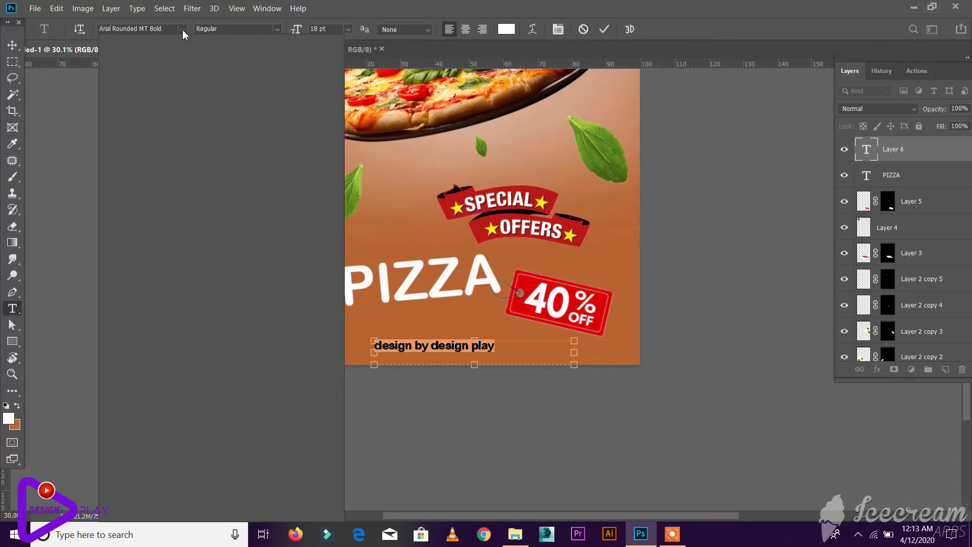
pyautogui.click(183, 32)
pyautogui.click(183, 32)
pyautogui.click(245, 95)
# Step: Enlarge the credit line to 24 pt and centre it near the poster's bottom edge
pyautogui.click(348, 28)
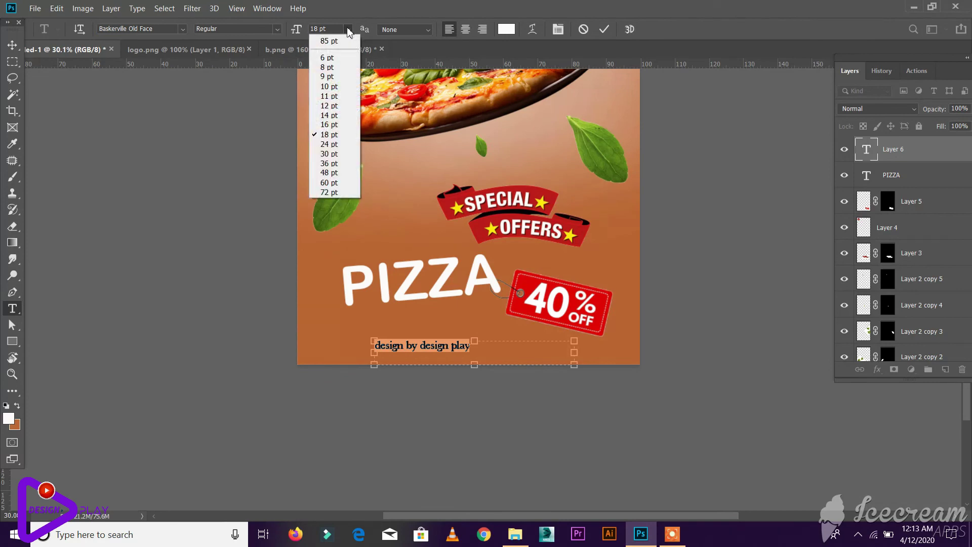
pyautogui.click(333, 150)
pyautogui.click(12, 44)
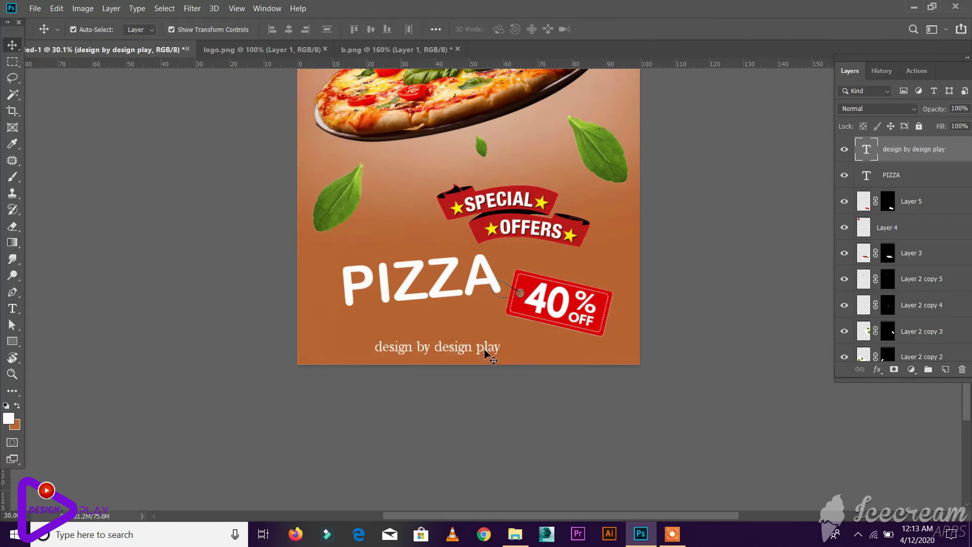
pyautogui.moveTo(496, 355); pyautogui.dragTo(518, 348)
pyautogui.click(504, 414)
pyautogui.scroll(-4, 504, 415)
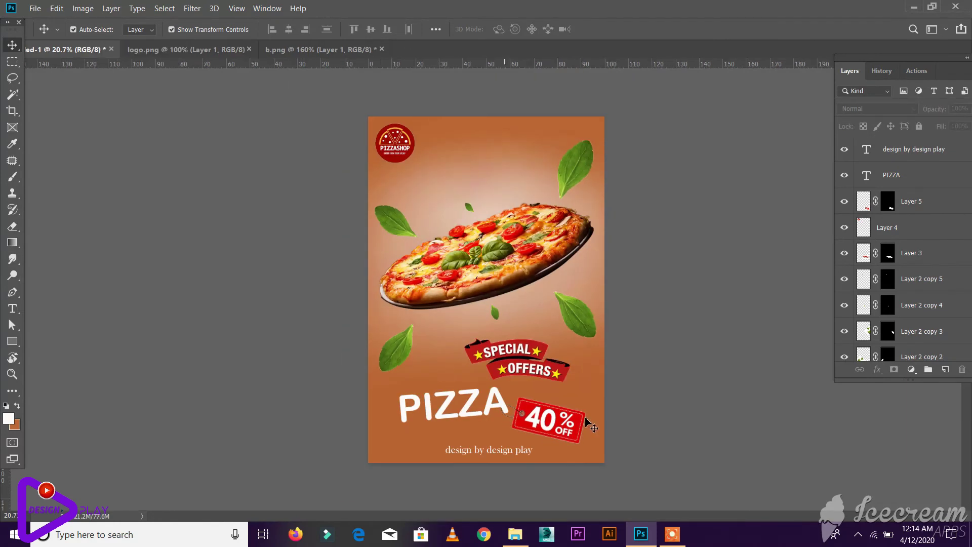
# Step: Nudge the PIZZA text, the 40% off tag and the Special Offers banner slightly upward on the poster
pyautogui.scroll(1, 570, 428)
pyautogui.scroll(-1, 561, 340)
pyautogui.scroll(1, 547, 357)
pyautogui.moveTo(496, 412); pyautogui.dragTo(496, 405)
pyautogui.moveTo(542, 452); pyautogui.dragTo(541, 449)
pyautogui.moveTo(536, 367); pyautogui.dragTo(536, 359)
pyautogui.scroll(-3, 684, 396)
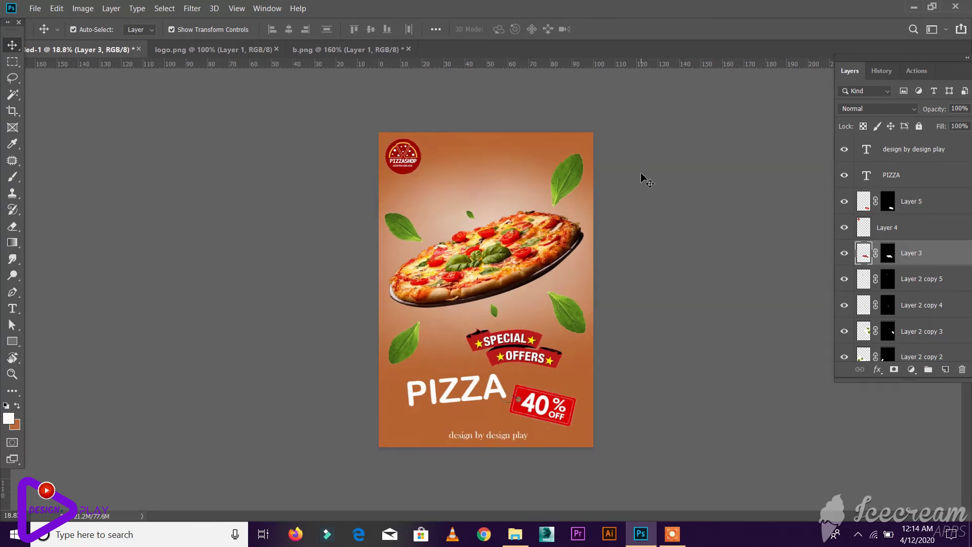
pyautogui.click(647, 179)
# Step: Rotate the poster's upper-right leaf slightly clockwise and move it a little inward from the poster's edge
pyautogui.scroll(2, 612, 391)
pyautogui.moveTo(607, 401); pyautogui.dragTo(609, 358)
pyautogui.scroll(-2, 609, 360)
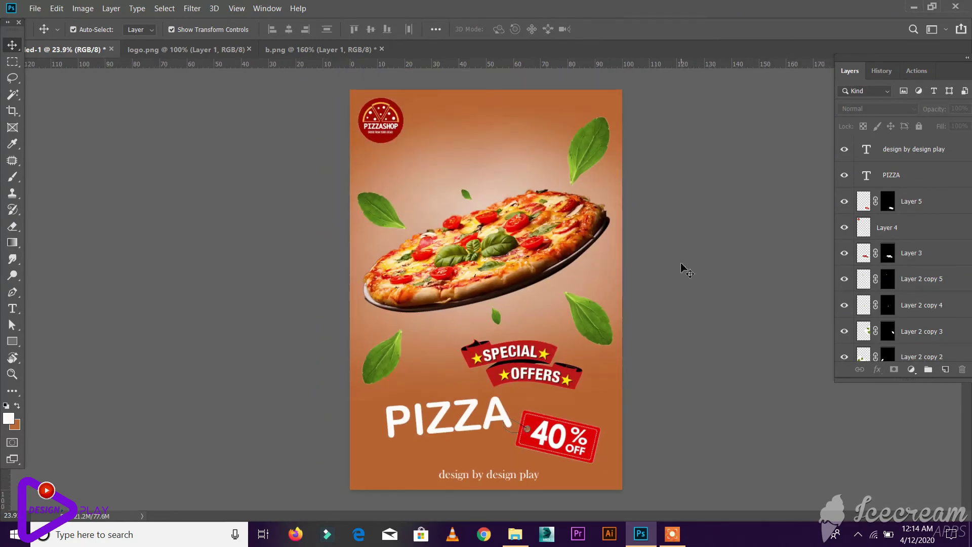
pyautogui.scroll(-1, 682, 268)
pyautogui.click(590, 162)
pyautogui.hotkey('ctrl', 't')
pyautogui.moveTo(643, 75); pyautogui.dragTo(658, 86)
pyautogui.click(607, 30)
pyautogui.moveTo(577, 176); pyautogui.dragTo(568, 172)
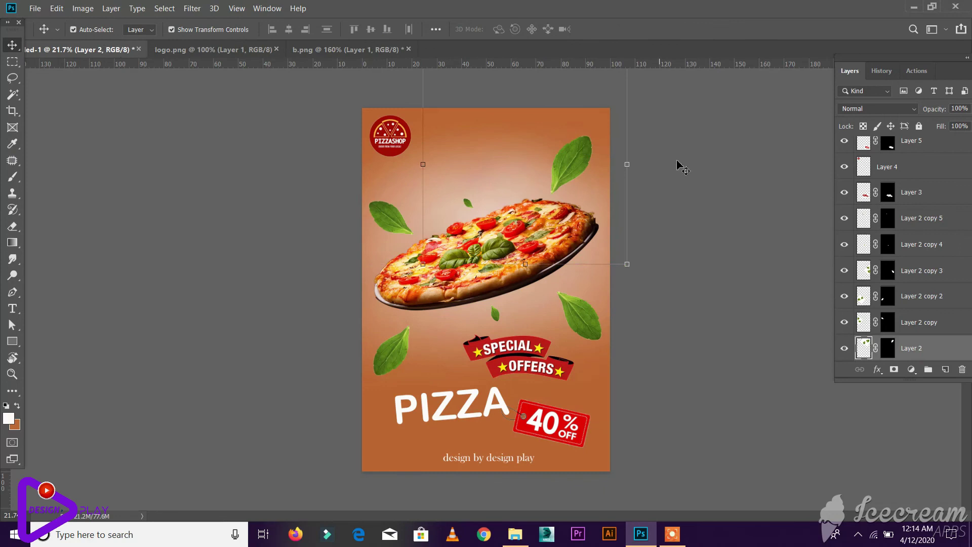
pyautogui.scroll(-1, 608, 354)
pyautogui.click(476, 446)
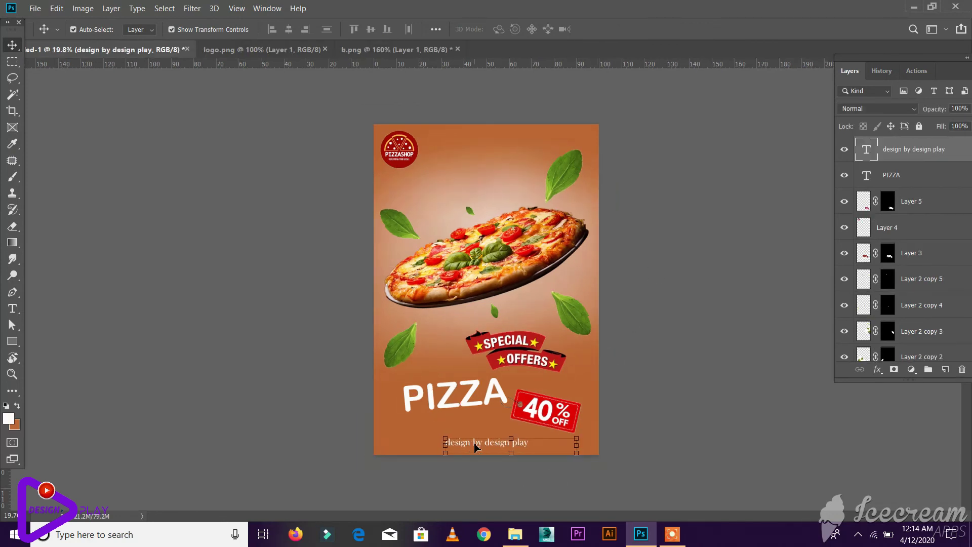
pyautogui.click(614, 238)
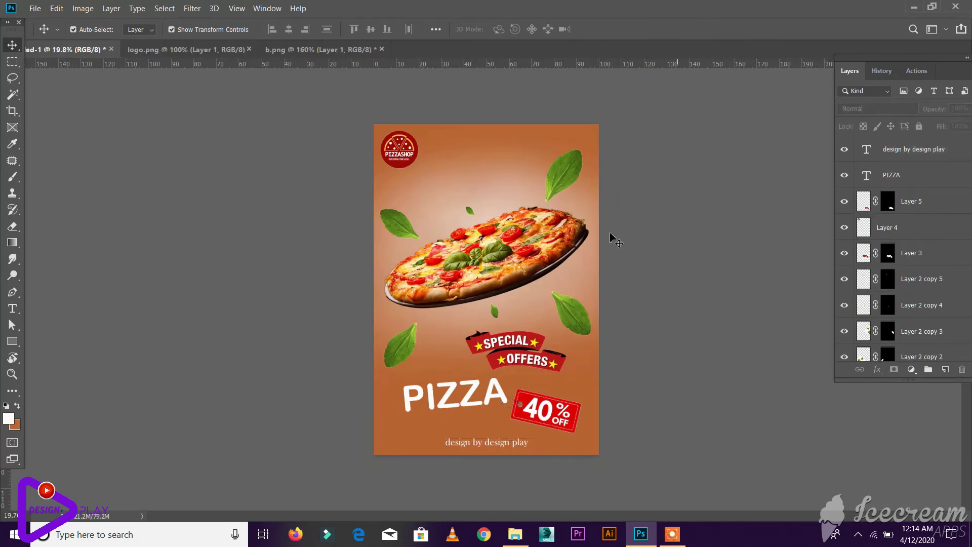
# Step: Save the poster as a Photoshop file named pizza in the design play folder on Local Disk (F:)
pyautogui.click(34, 9)
pyautogui.click(57, 145)
pyautogui.click(73, 353)
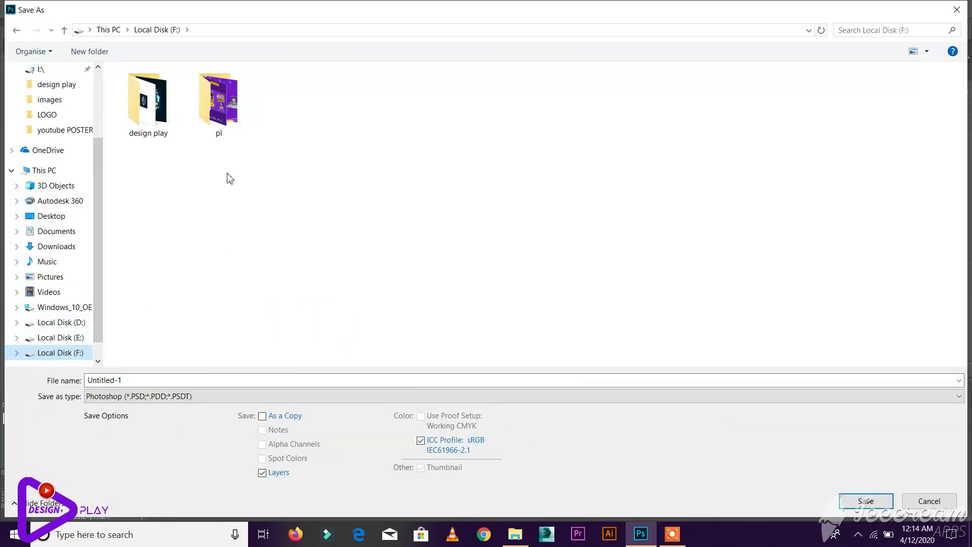
pyautogui.doubleClick(148, 104)
pyautogui.click(125, 380)
pyautogui.write('pizza')
pyautogui.click(866, 502)
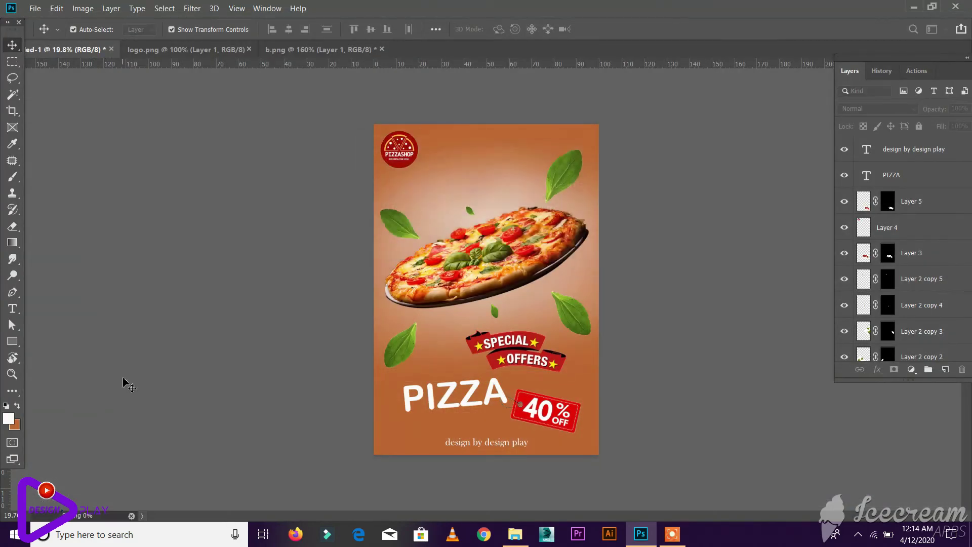
# Step: Save a JPEG copy of the poster named pizza in the images folder inside design play
pyautogui.click(34, 8)
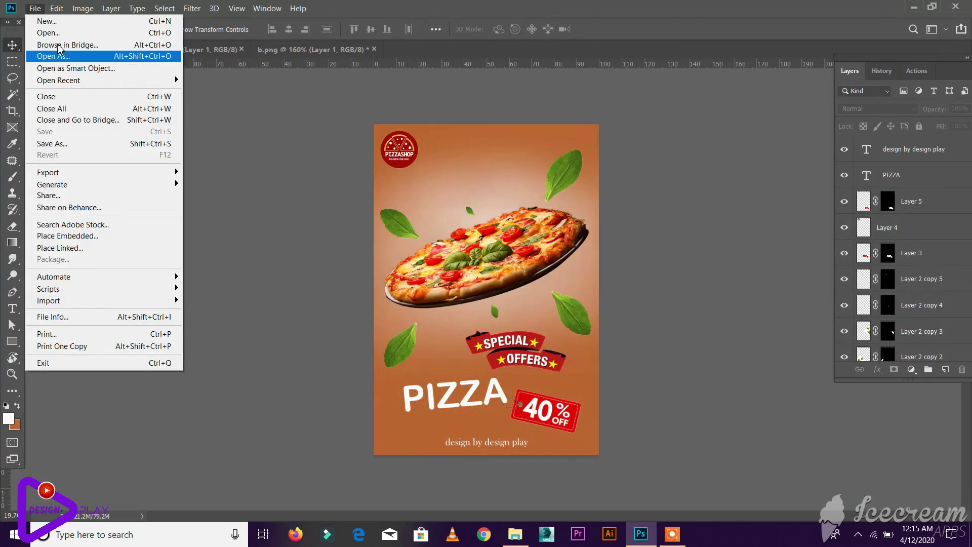
pyautogui.click(57, 145)
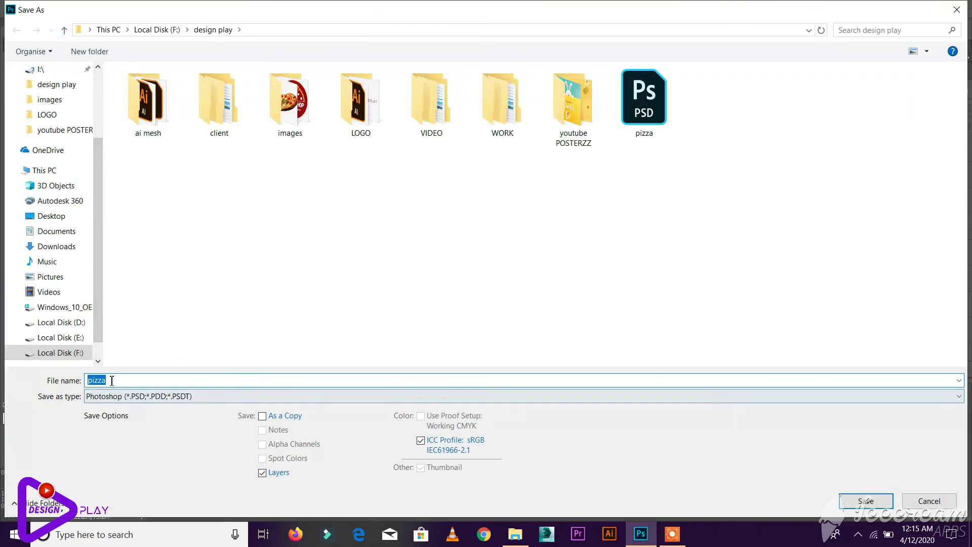
pyautogui.click(112, 396)
pyautogui.click(111, 259)
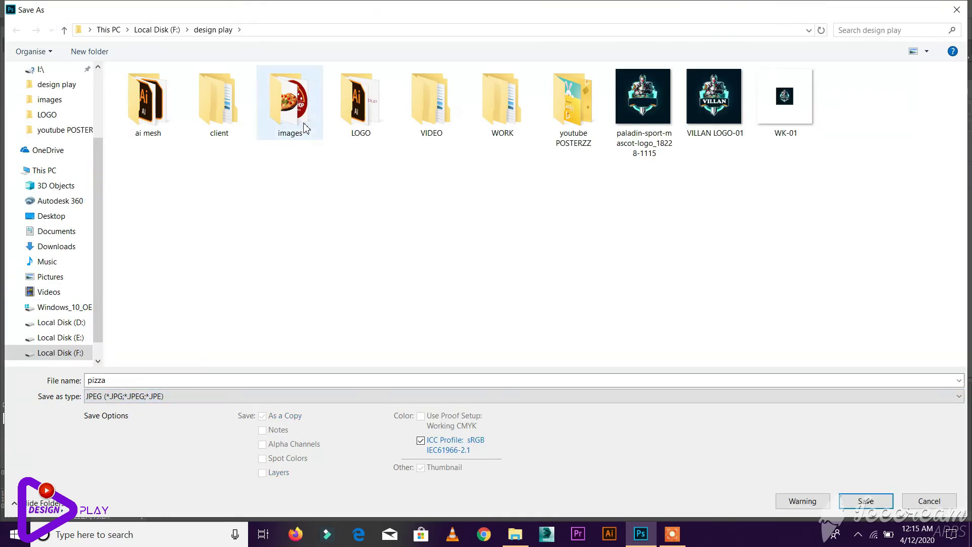
pyautogui.doubleClick(305, 129)
pyautogui.click(867, 501)
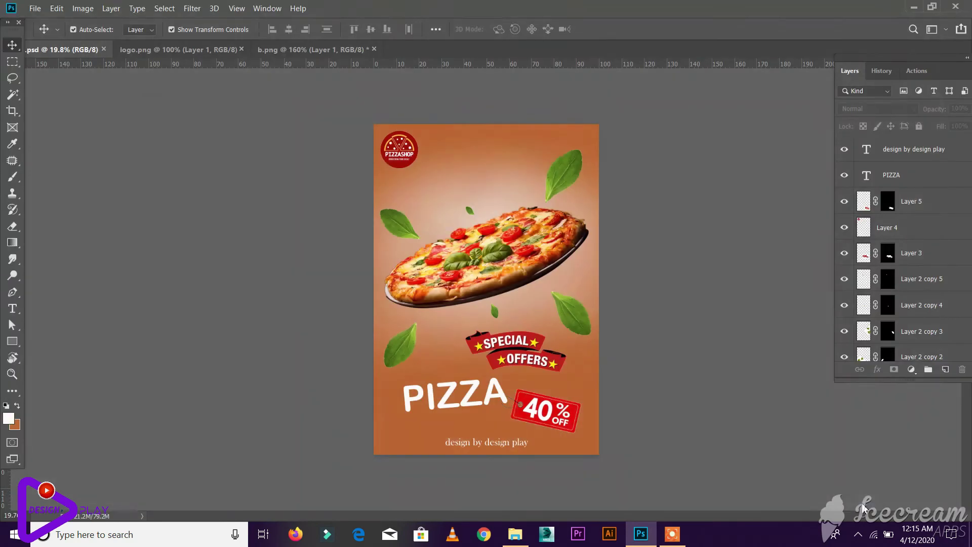